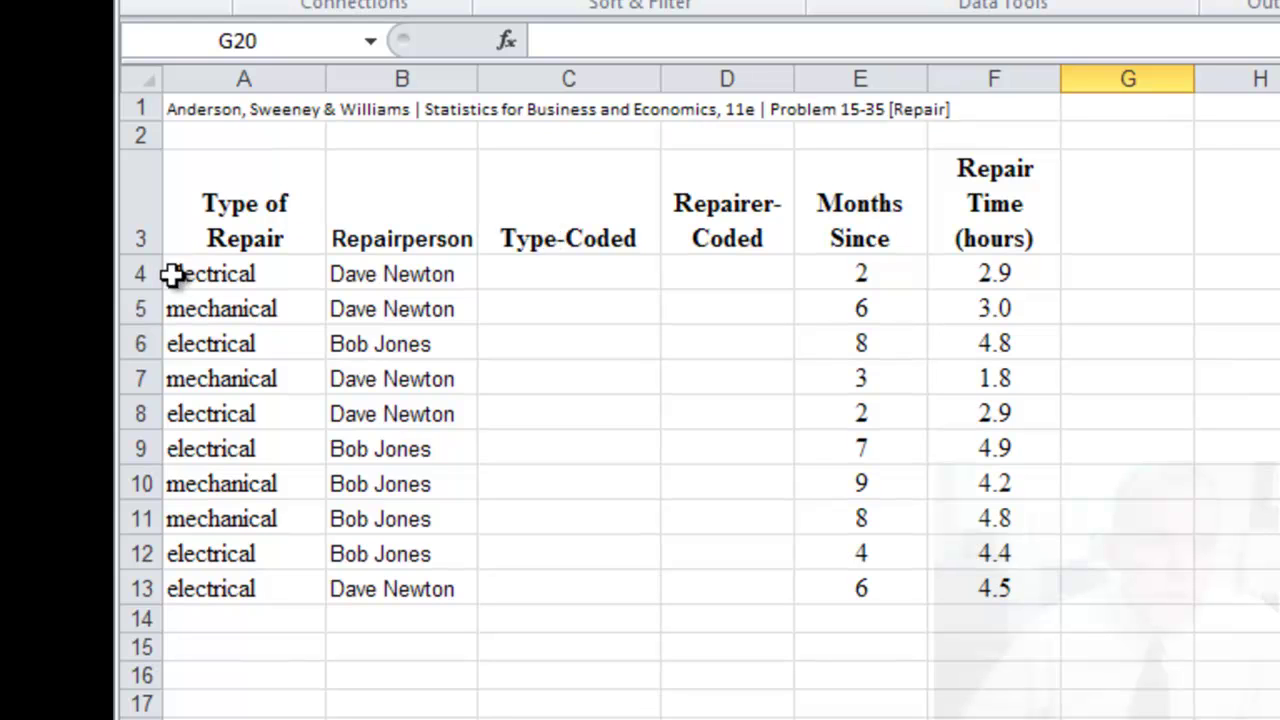
# - Enter =IF(A4="electrical",1,0) in C4 so the first repair codes as 1
pyautogui.click(603, 278)
pyautogui.write('=')
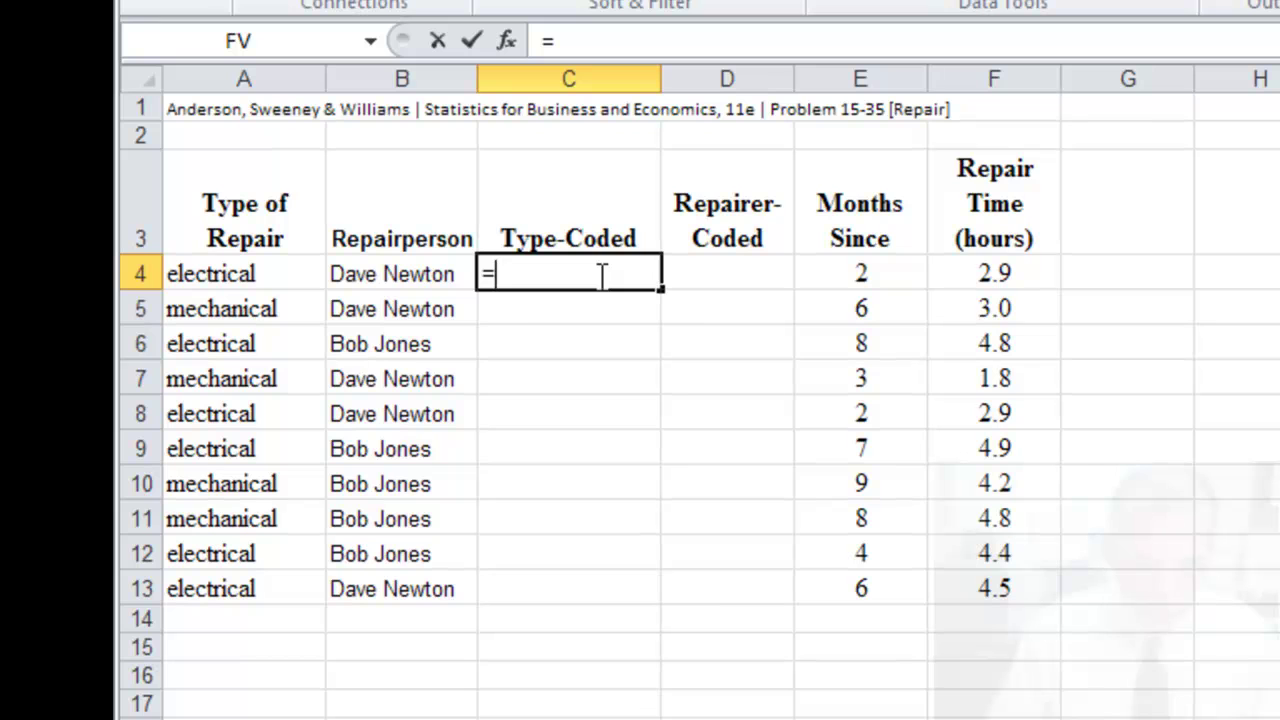
pyautogui.write('if(')
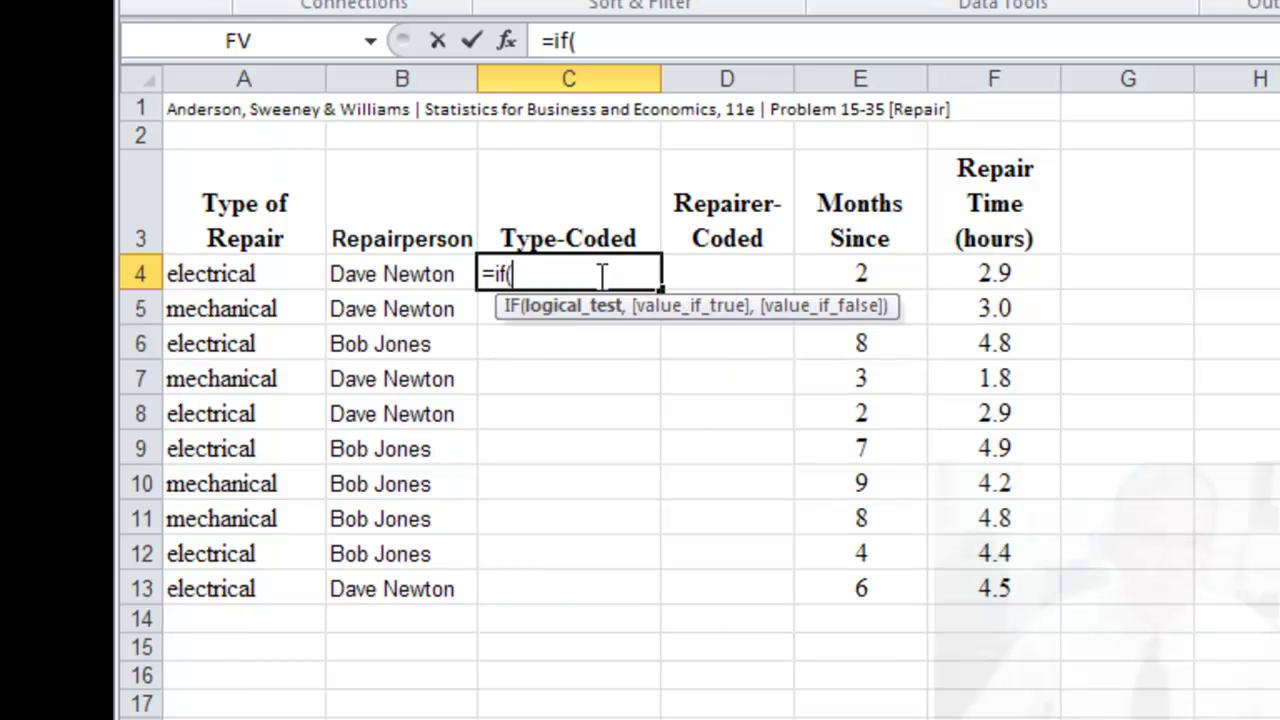
pyautogui.click(235, 272)
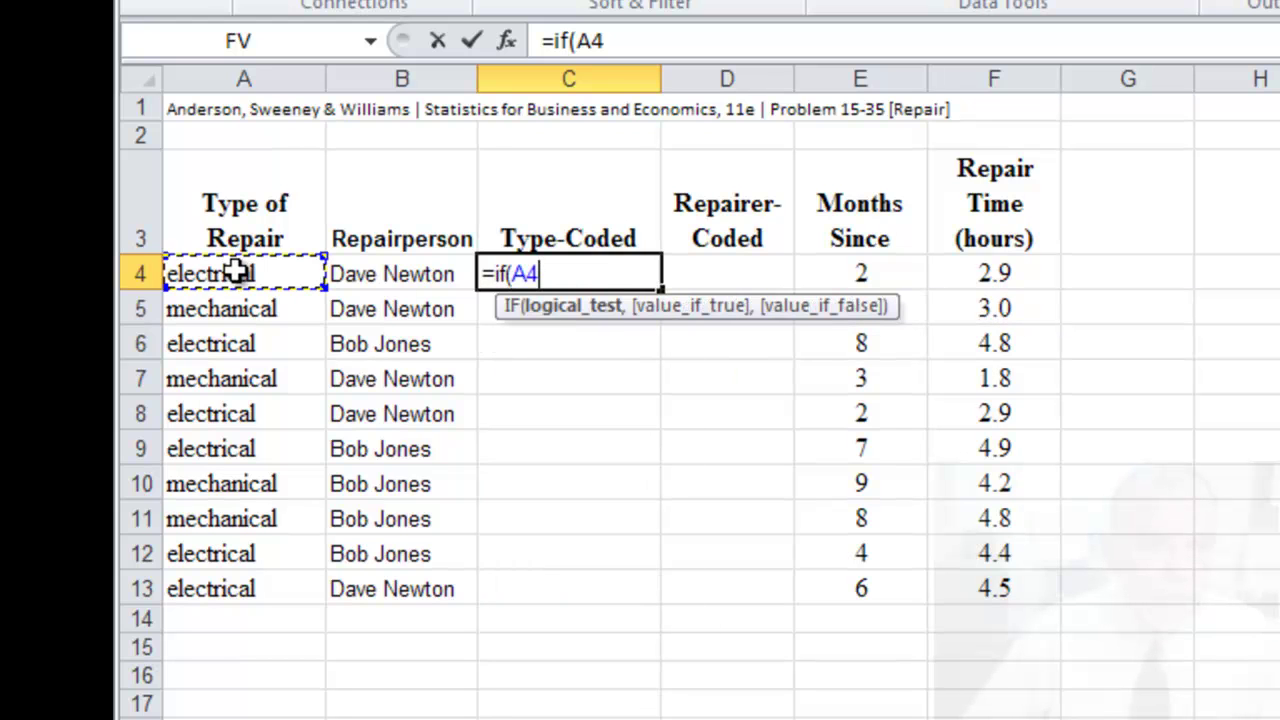
pyautogui.write('=')
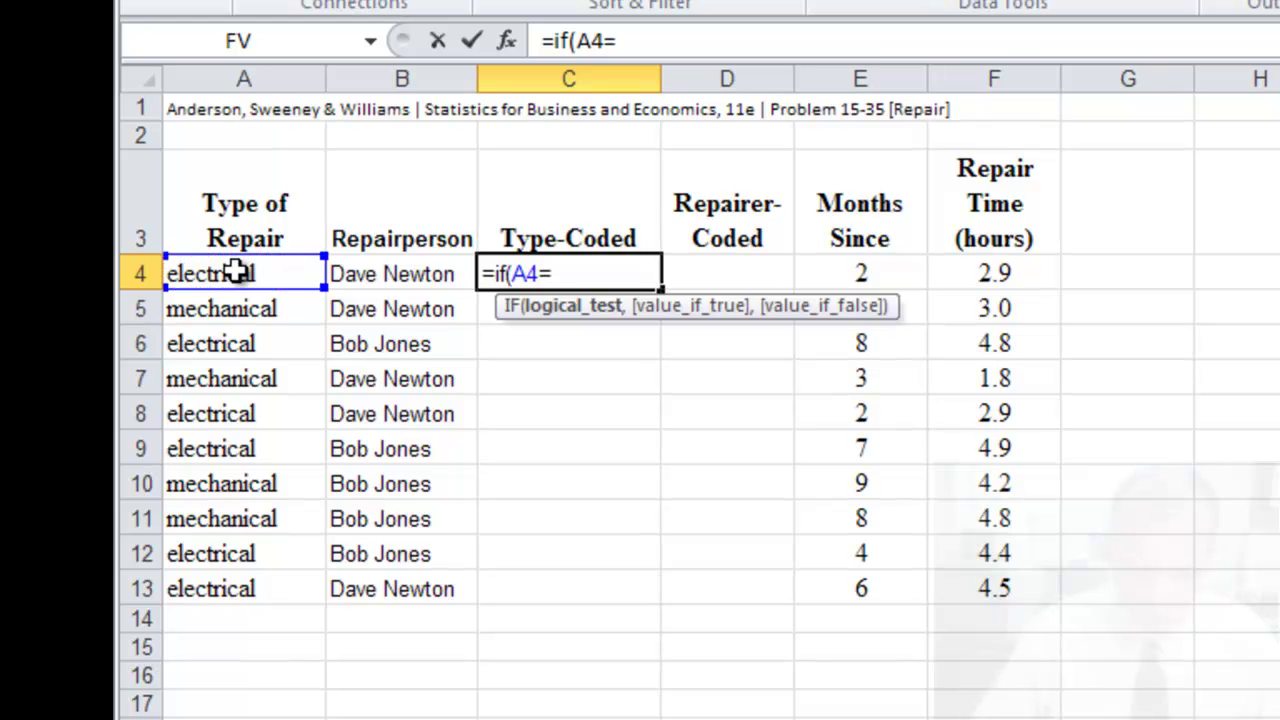
pyautogui.write('"elect')
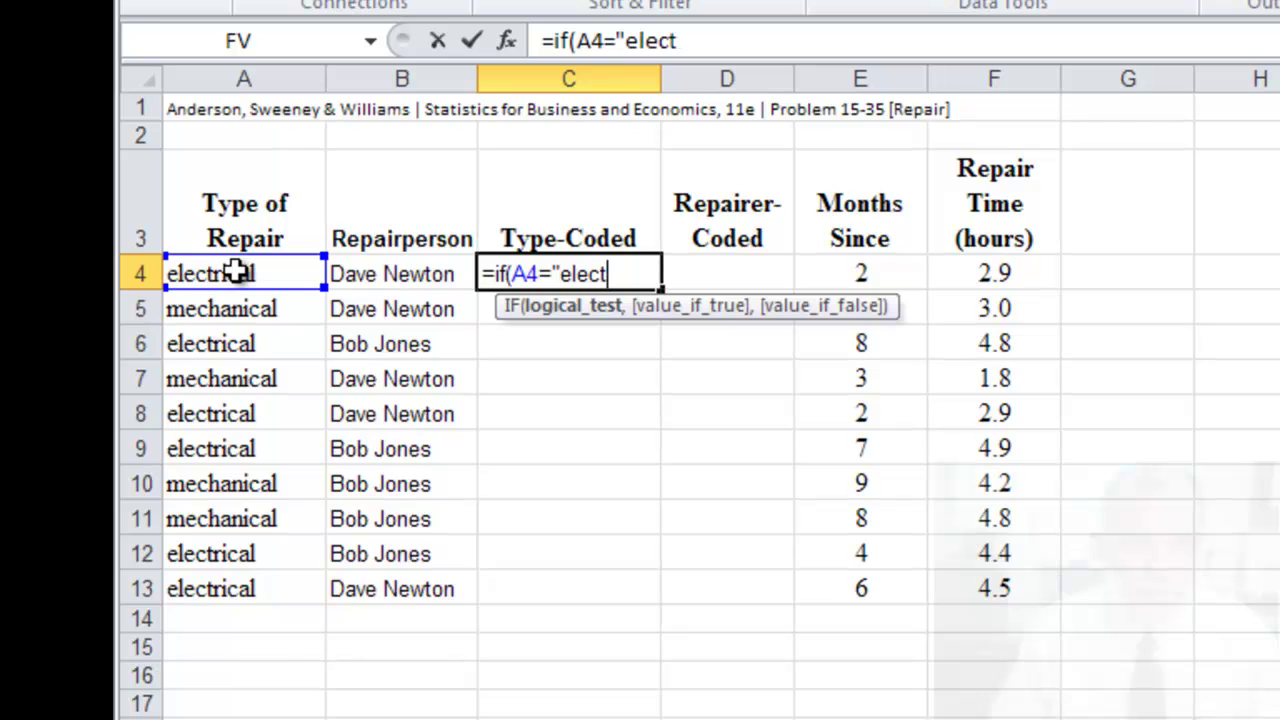
pyautogui.write('rical",')
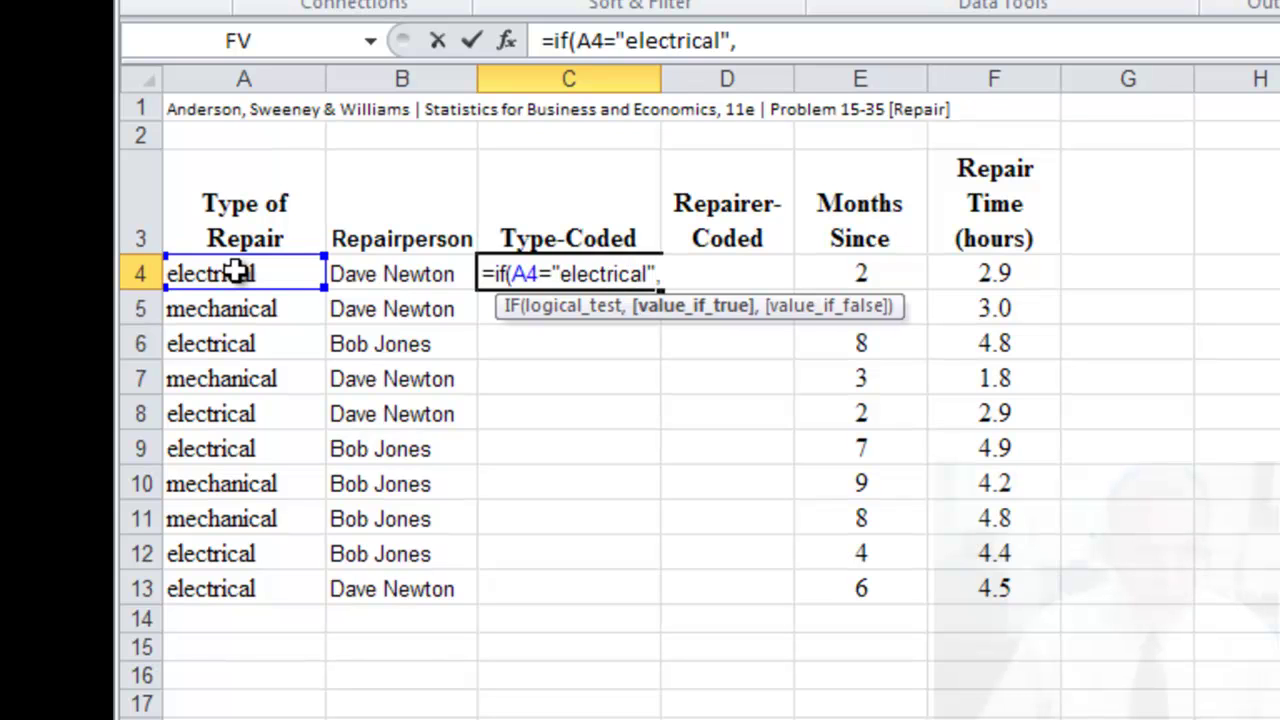
pyautogui.write('1')
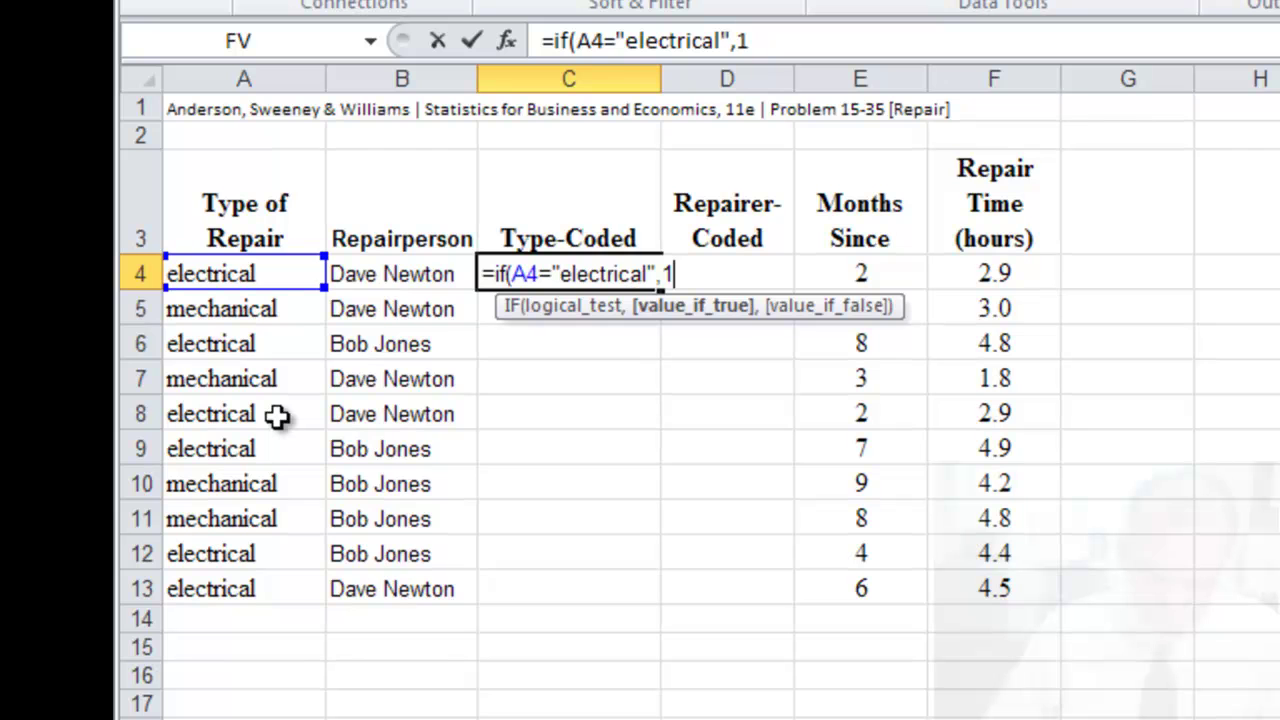
pyautogui.write(',0')
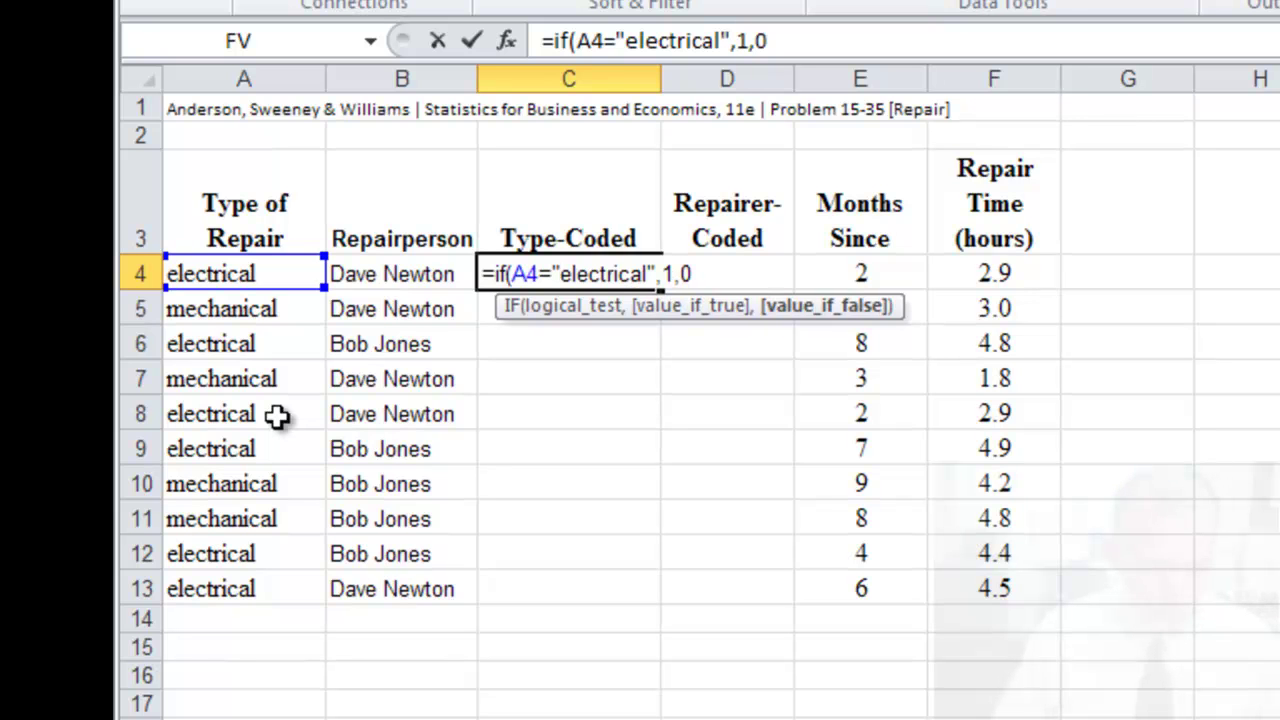
pyautogui.write(')')
pyautogui.press('Return')
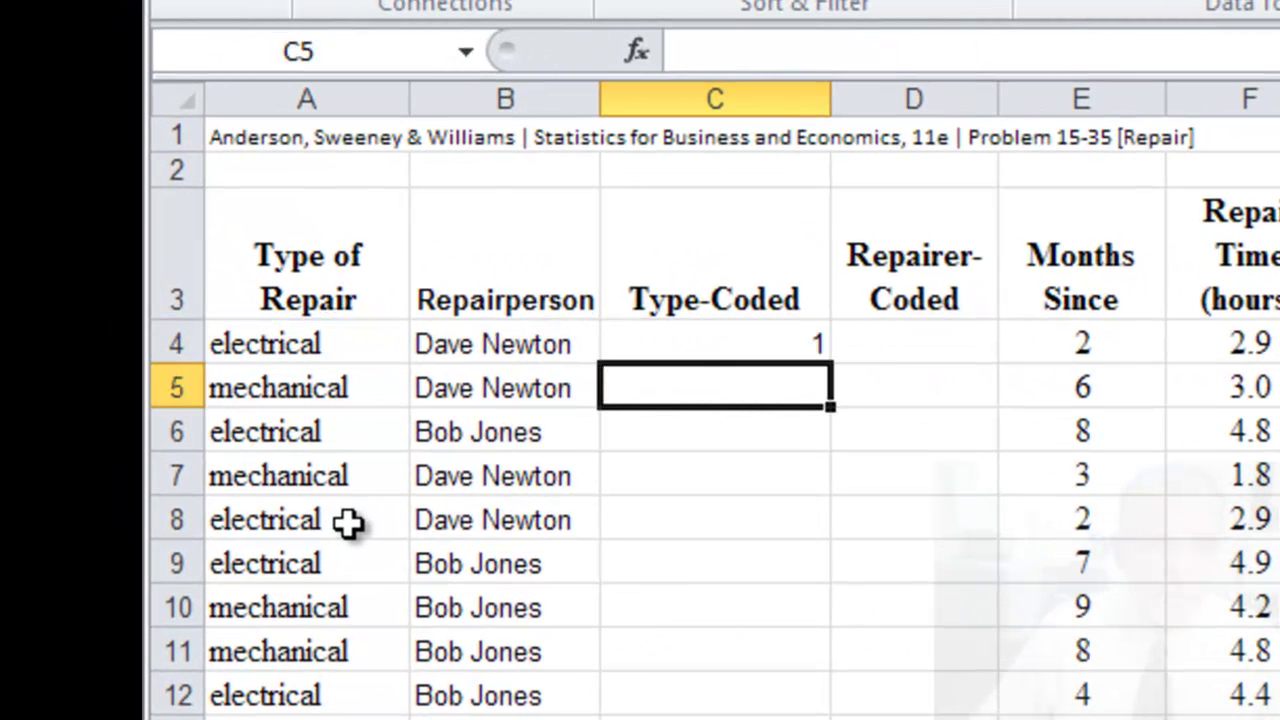
pyautogui.click(781, 316)
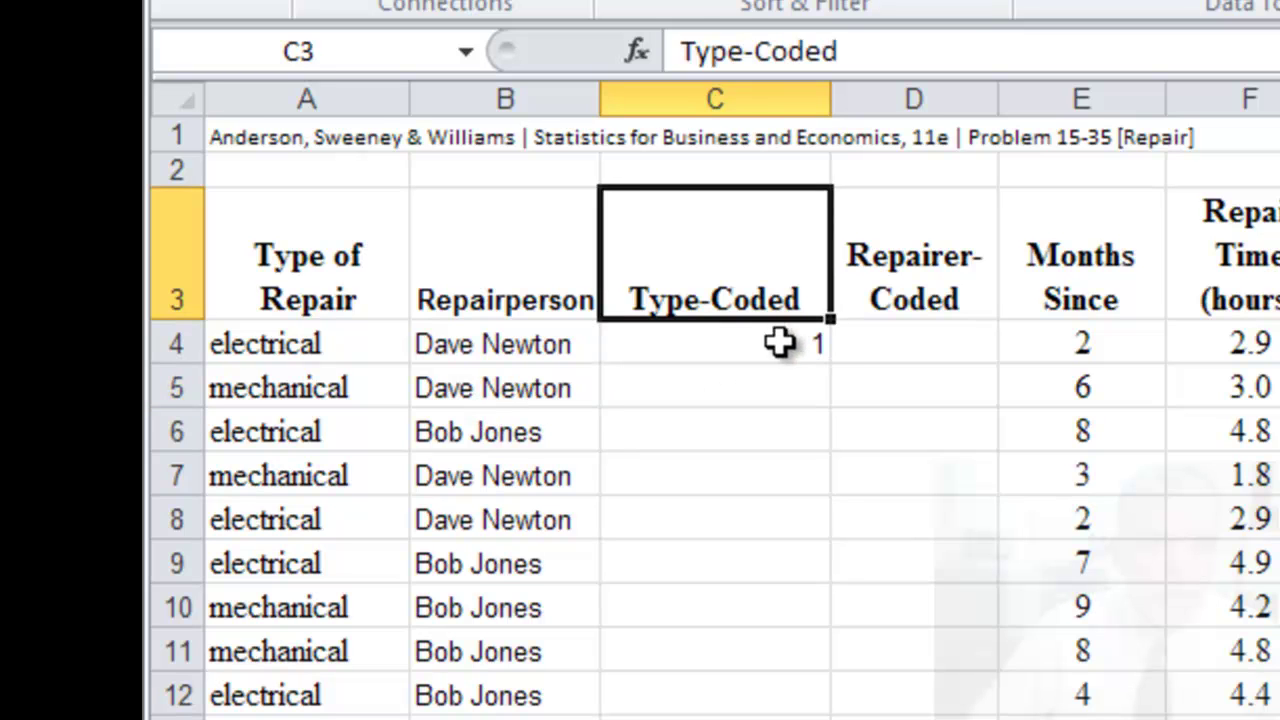
# - Copy C4's IF formula down through C13 so all ten repairs are type-coded
pyautogui.click(779, 345)
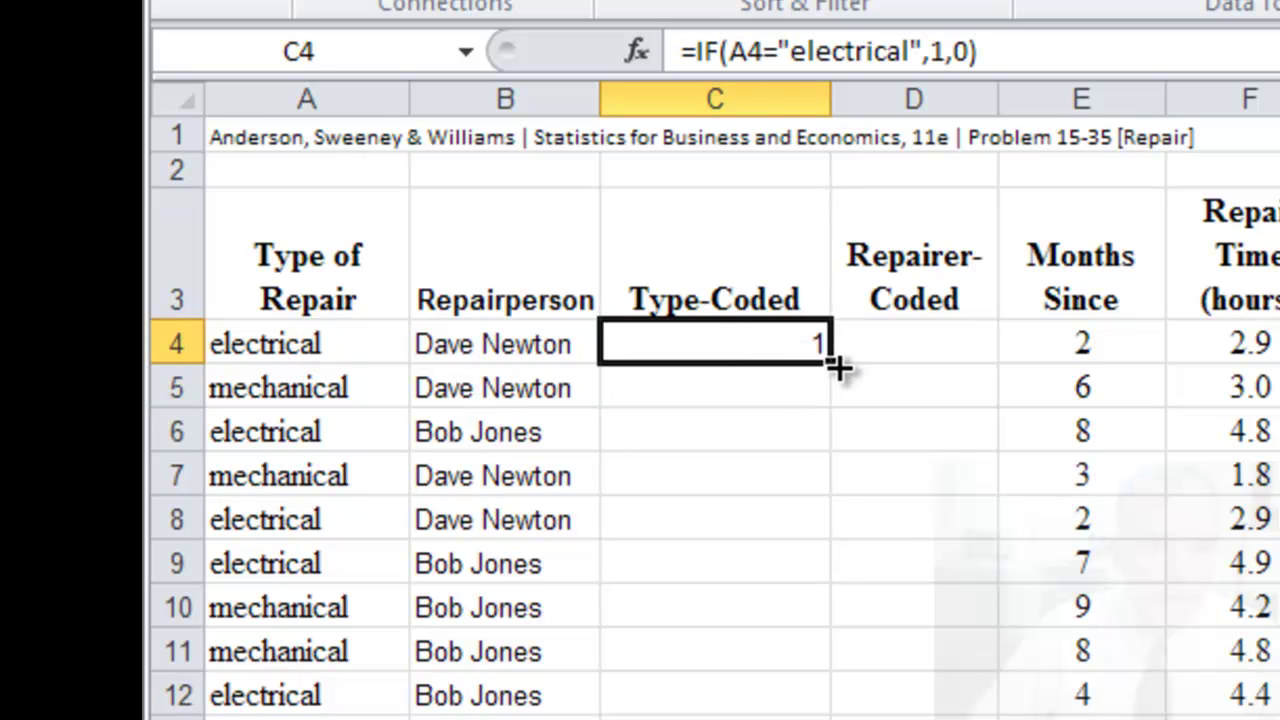
pyautogui.moveTo(838, 368); pyautogui.dragTo(820, 445)
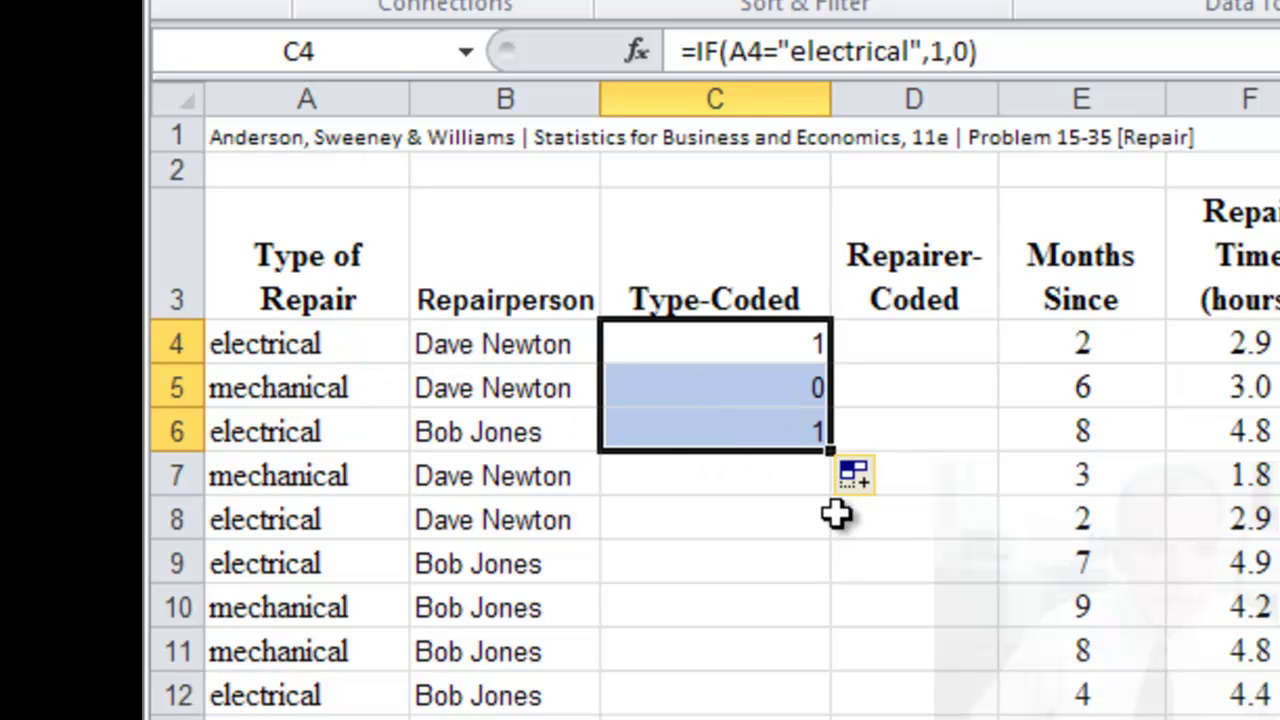
pyautogui.click(808, 487)
pyautogui.click(806, 434)
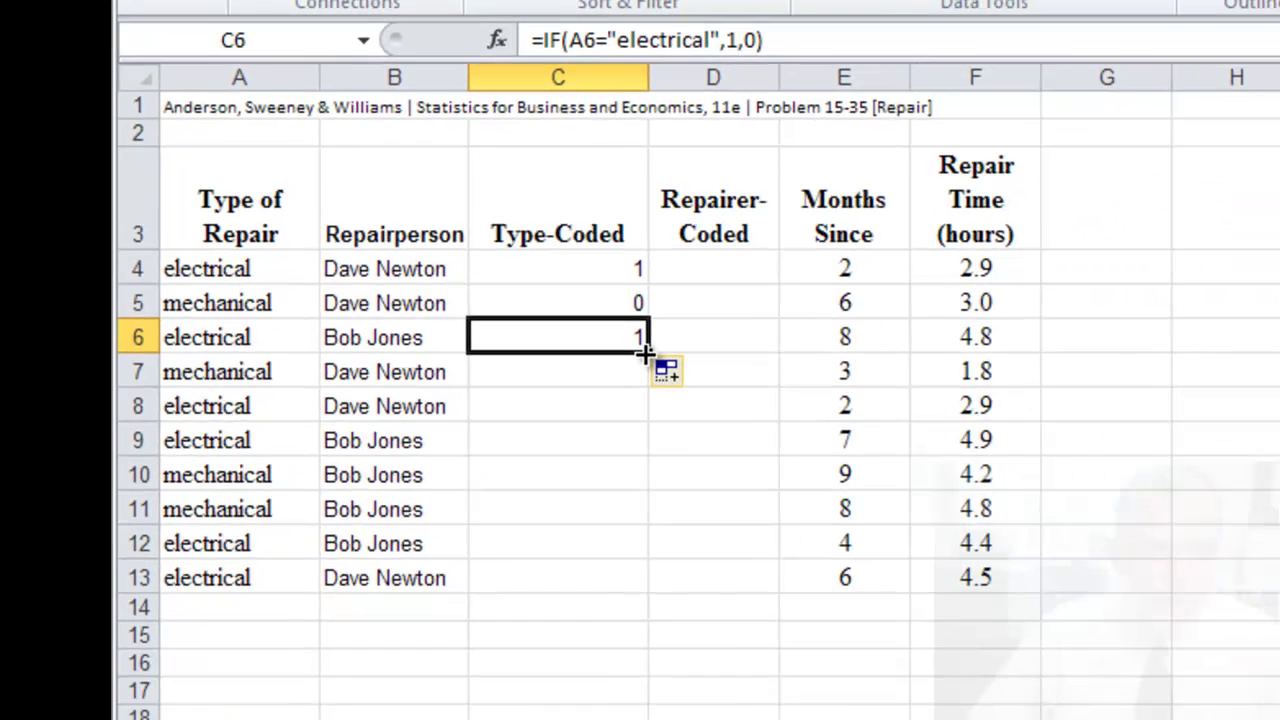
pyautogui.moveTo(818, 452); pyautogui.dragTo(806, 590)
pyautogui.moveTo(546, 400); pyautogui.dragTo(508, 505)
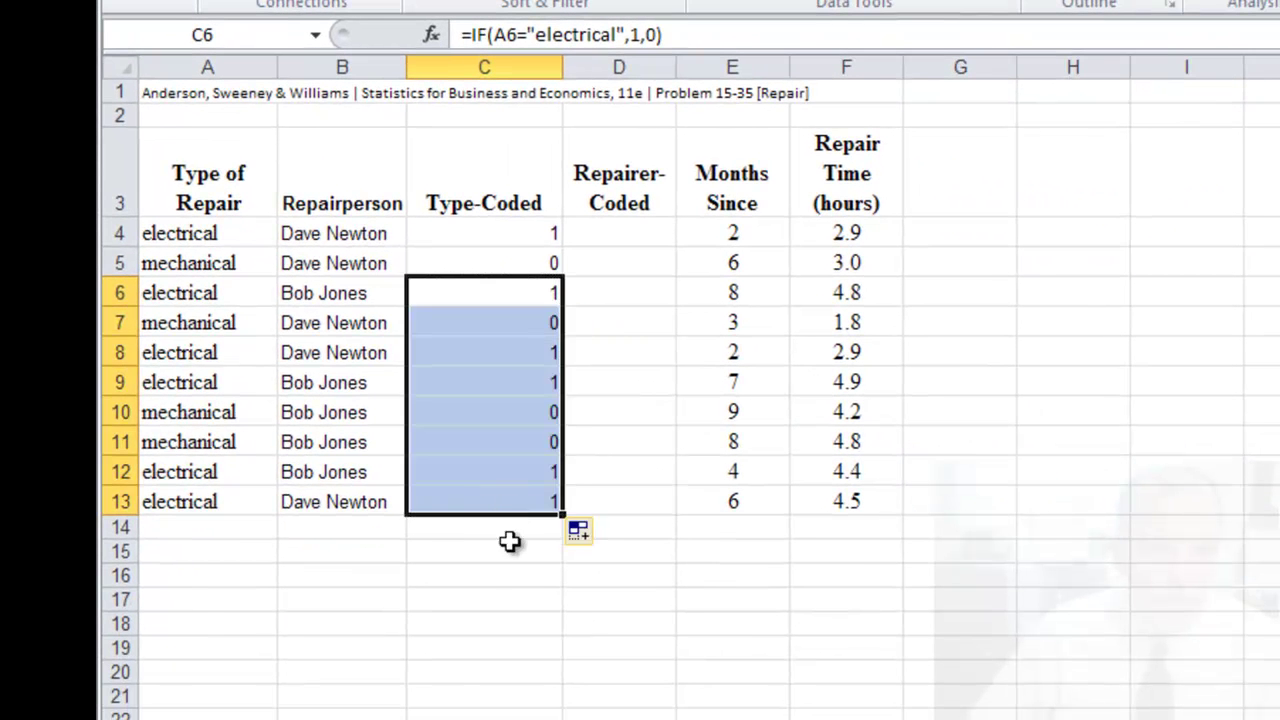
pyautogui.click(508, 553)
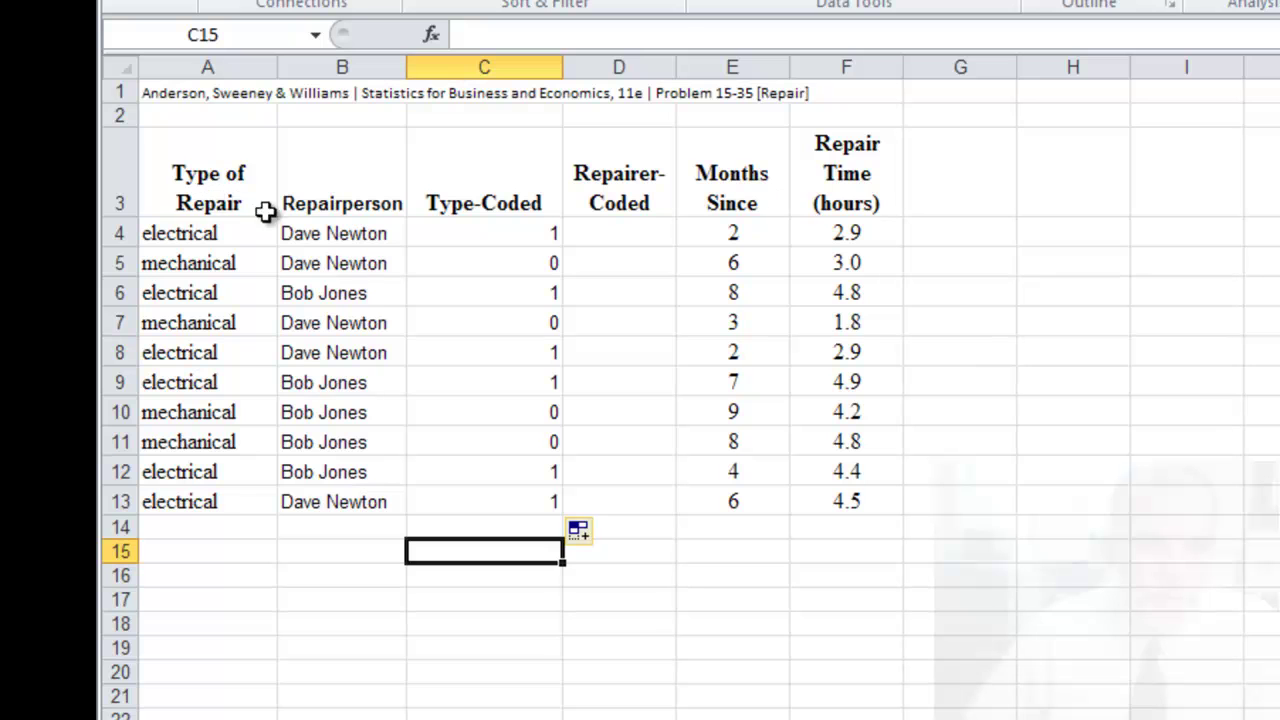
pyautogui.click(628, 233)
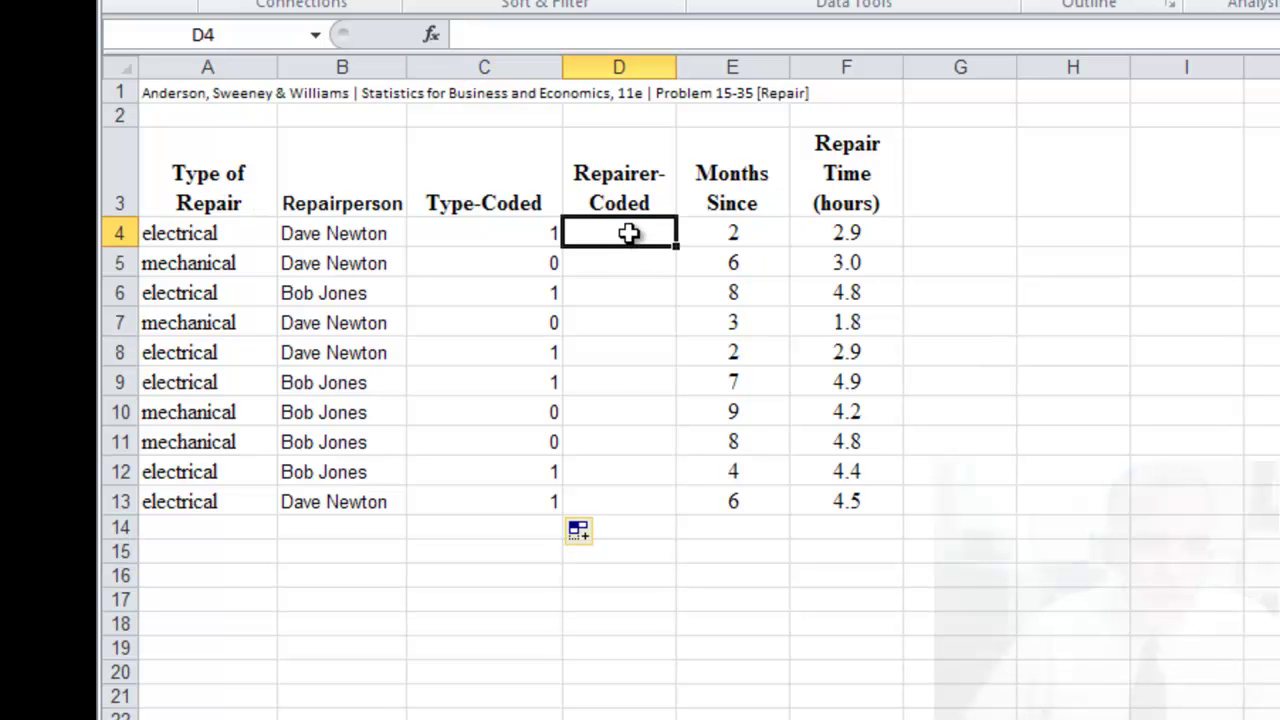
pyautogui.write('=')
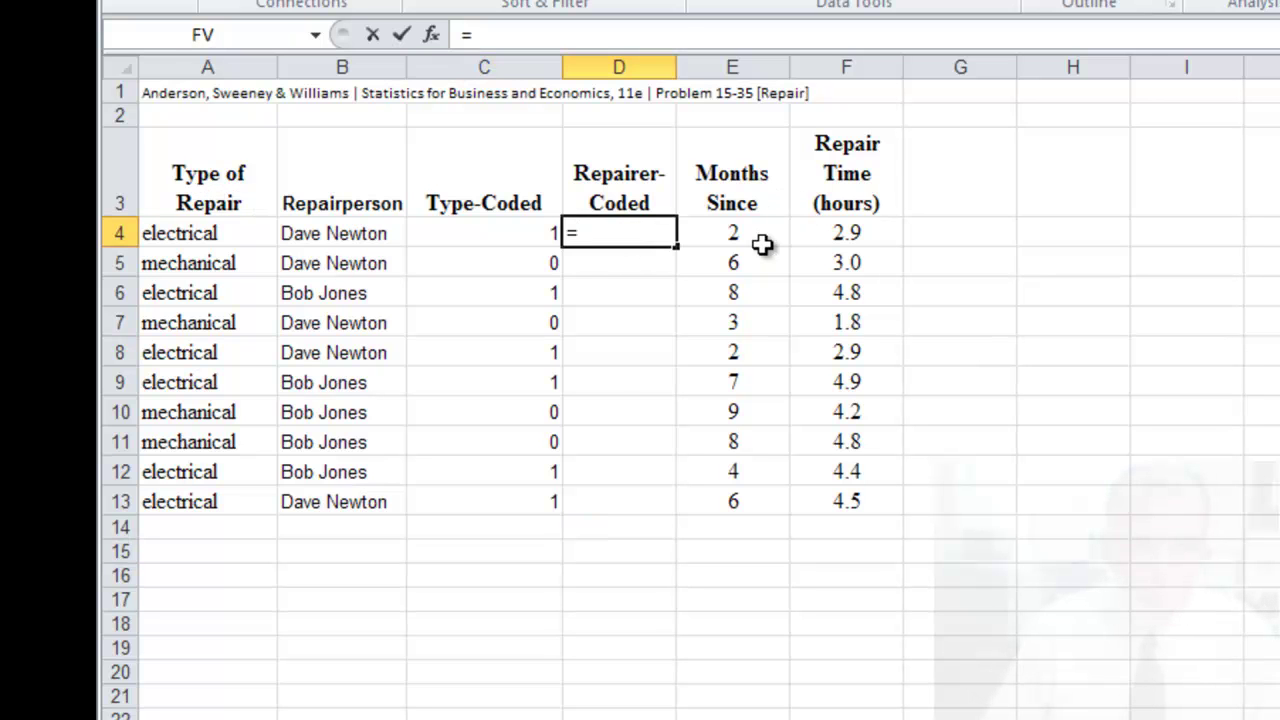
pyautogui.write('if(')
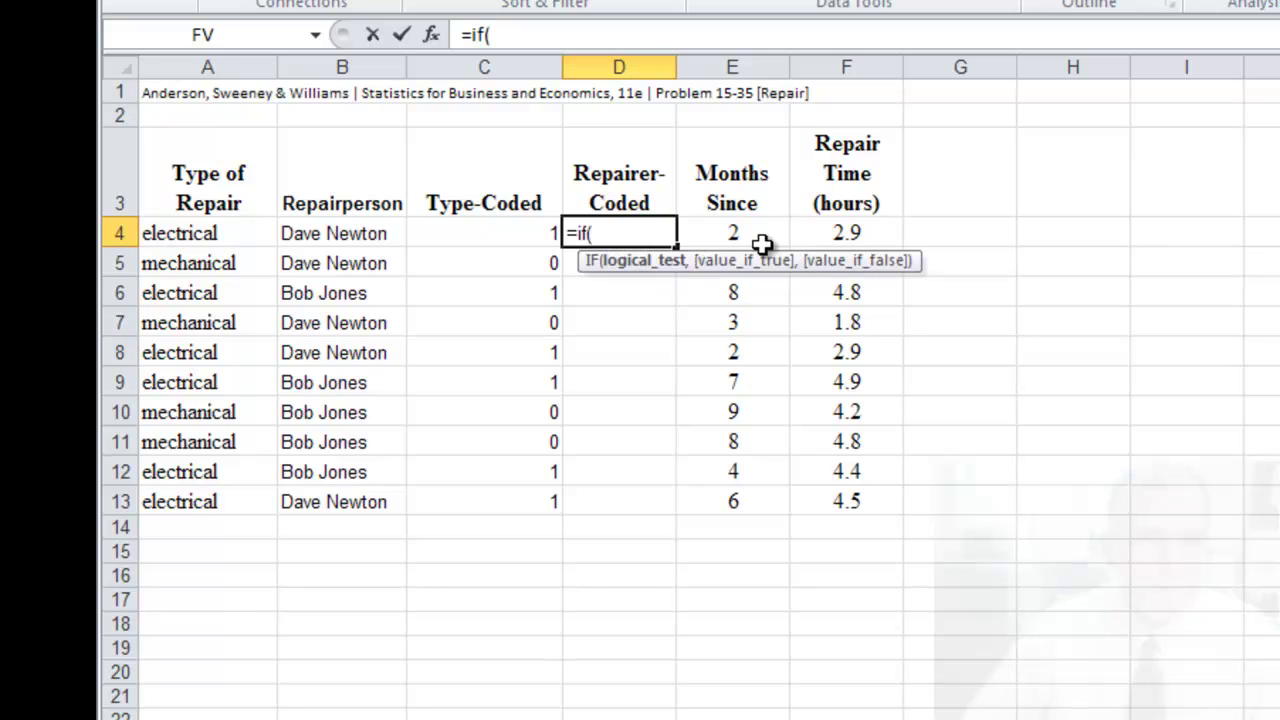
pyautogui.click(333, 233)
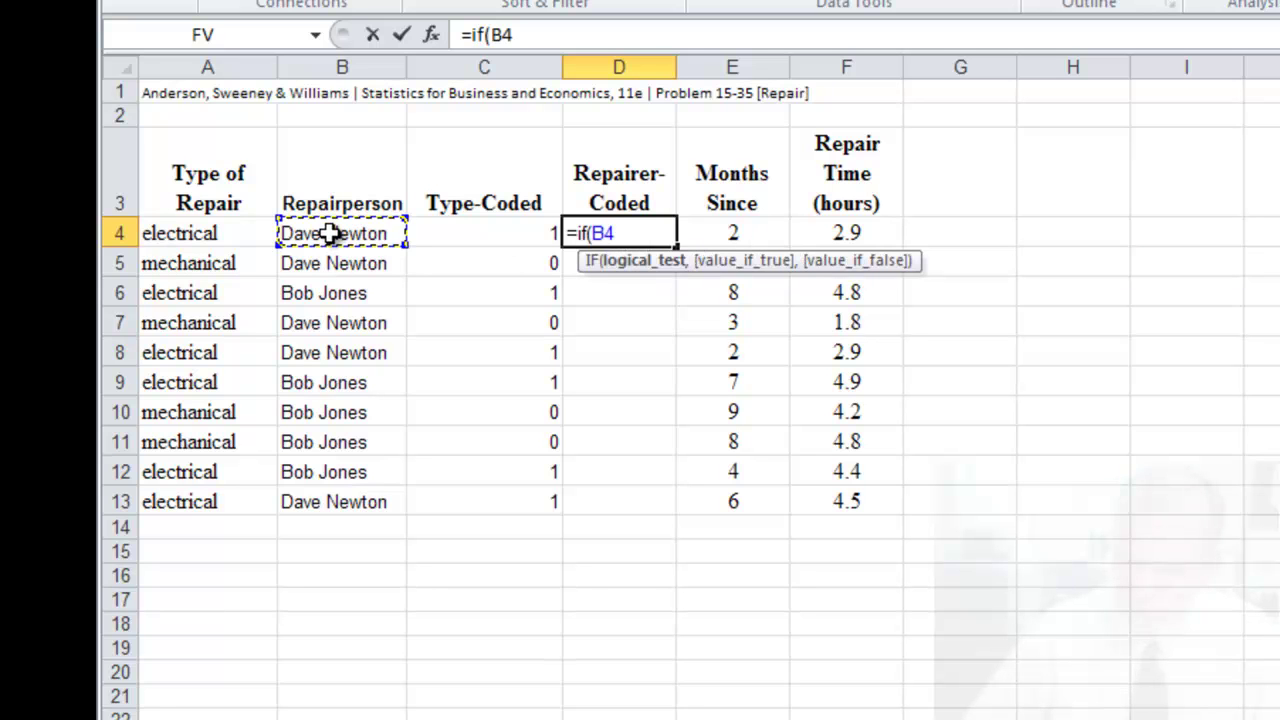
pyautogui.write('=')
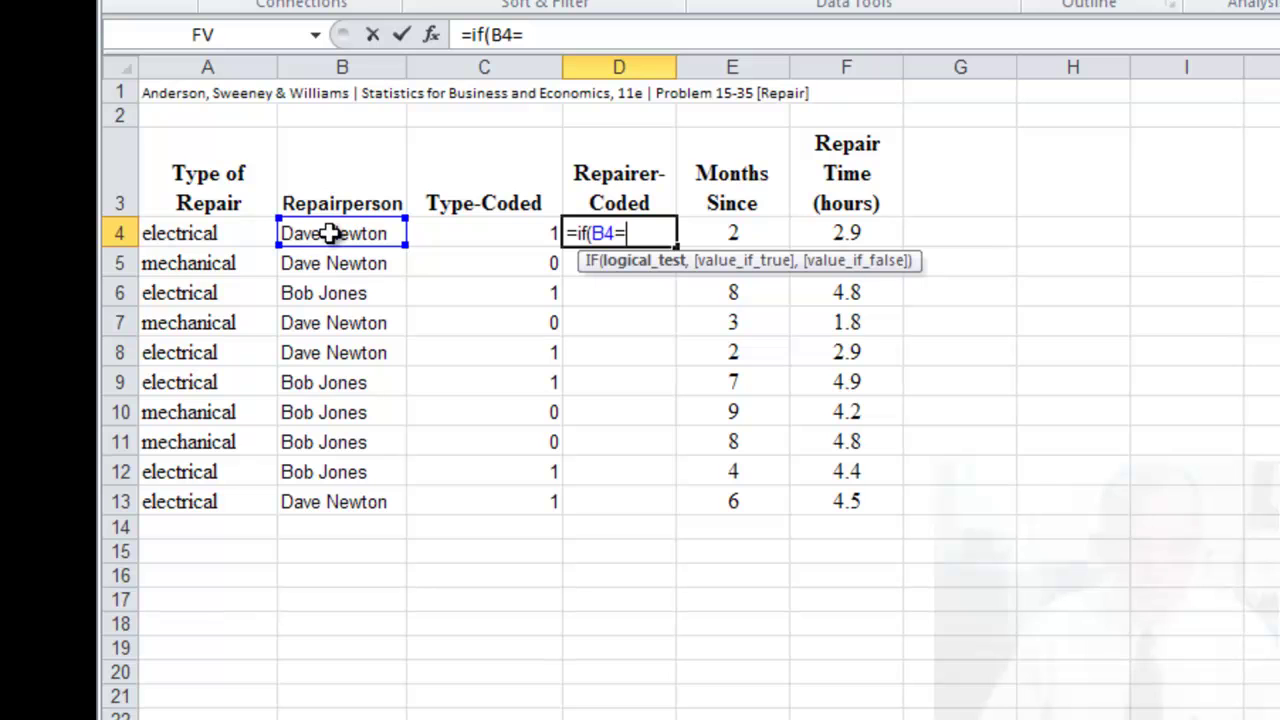
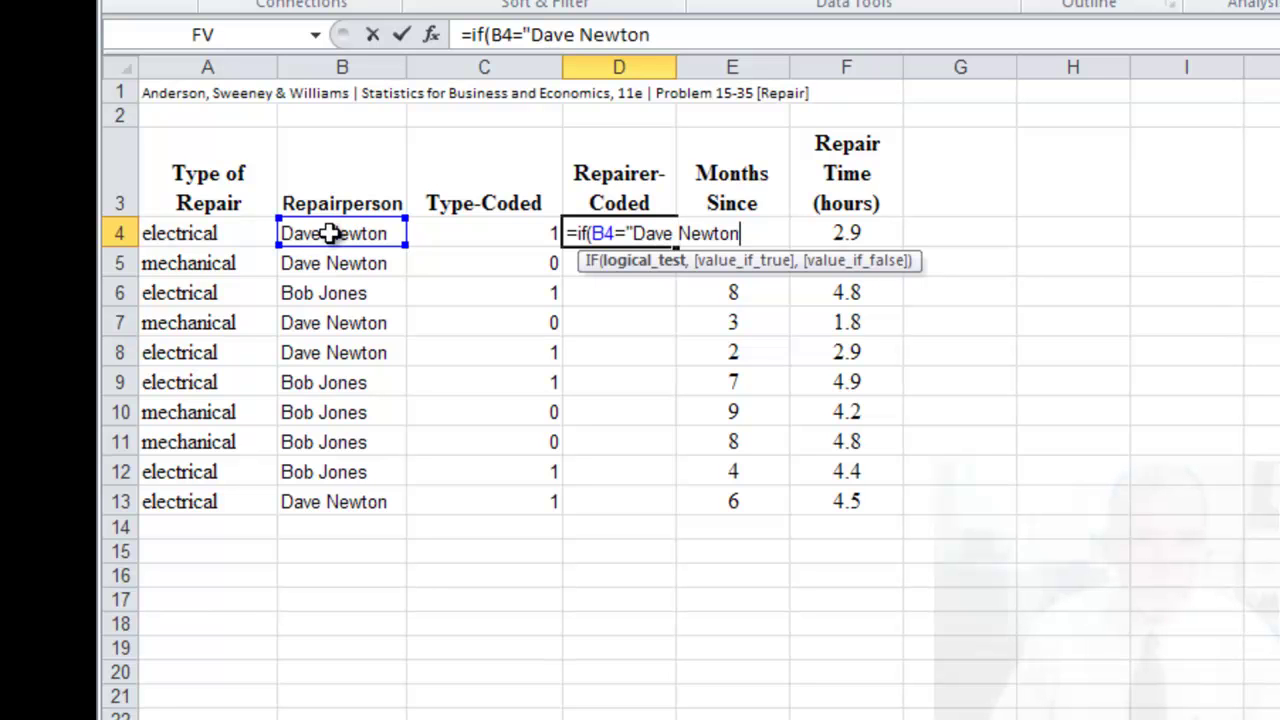
pyautogui.write('",1,')
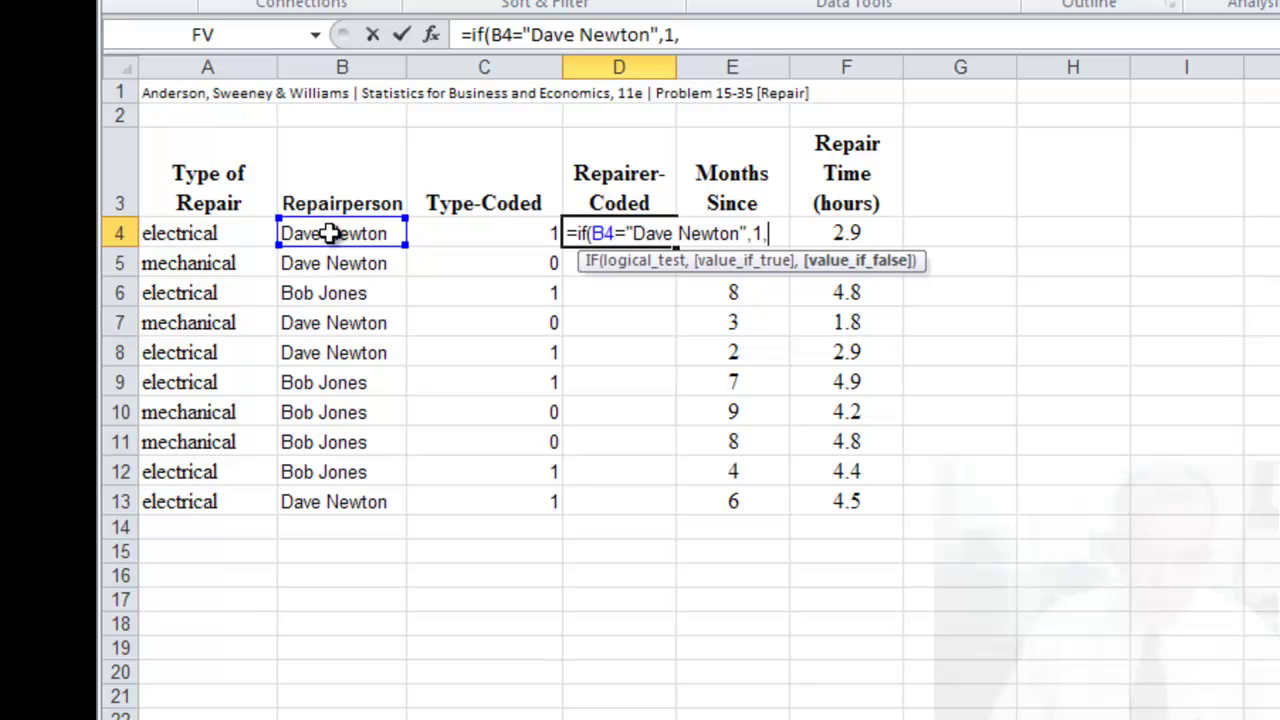
pyautogui.write('9')
pyautogui.press('BackSpace')
pyautogui.write('0)')
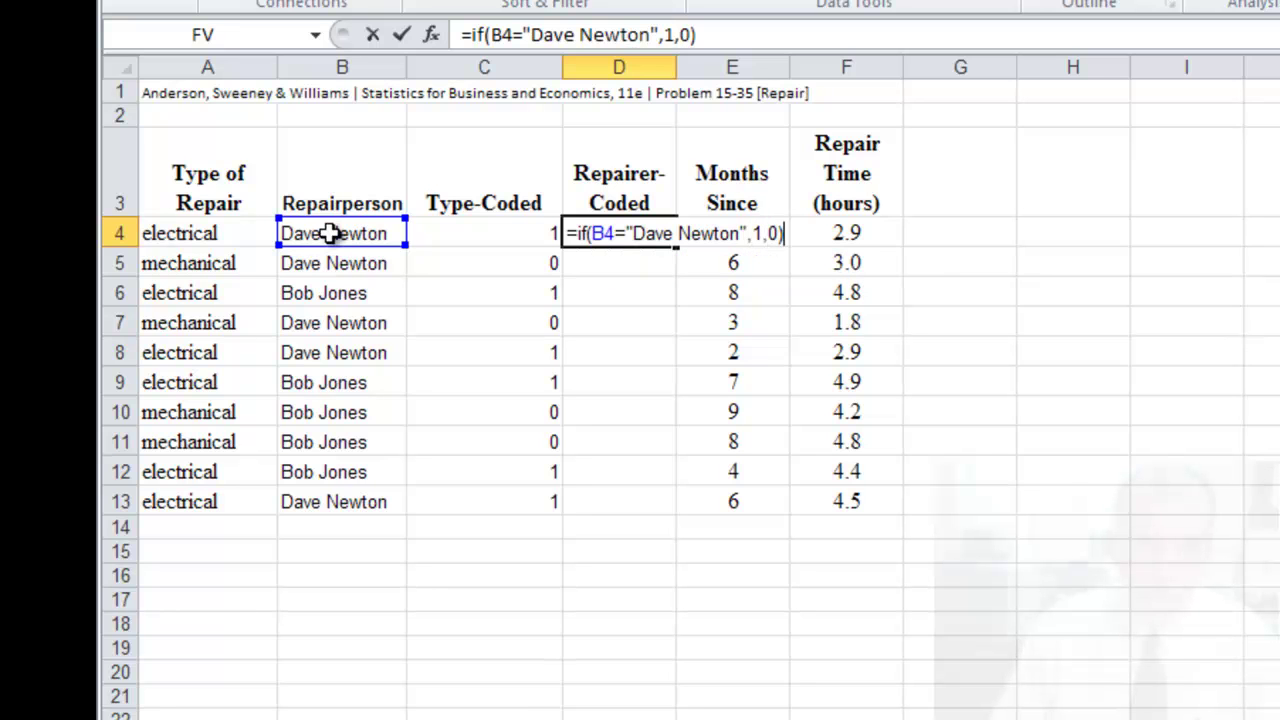
pyautogui.press('Return')
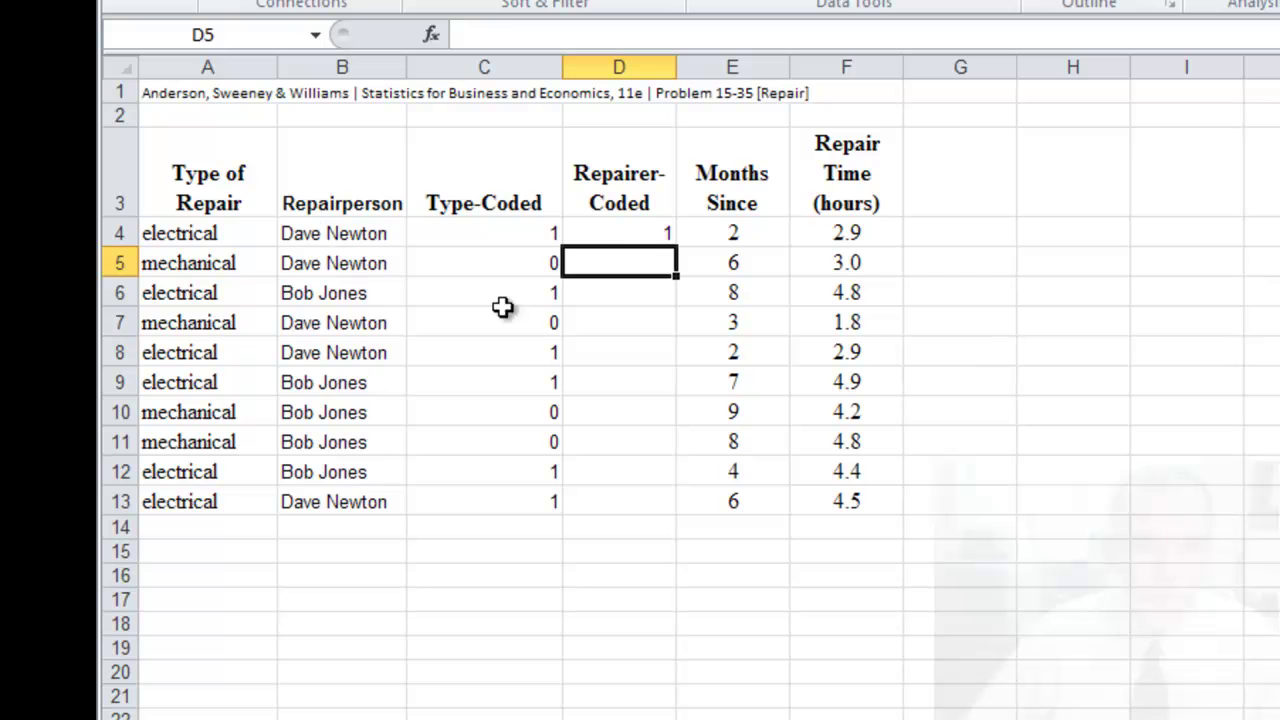
# - Copy the repairer-coding formula from D4 down to D13
pyautogui.click(610, 237)
pyautogui.moveTo(676, 246); pyautogui.dragTo(640, 523)
pyautogui.click(628, 573)
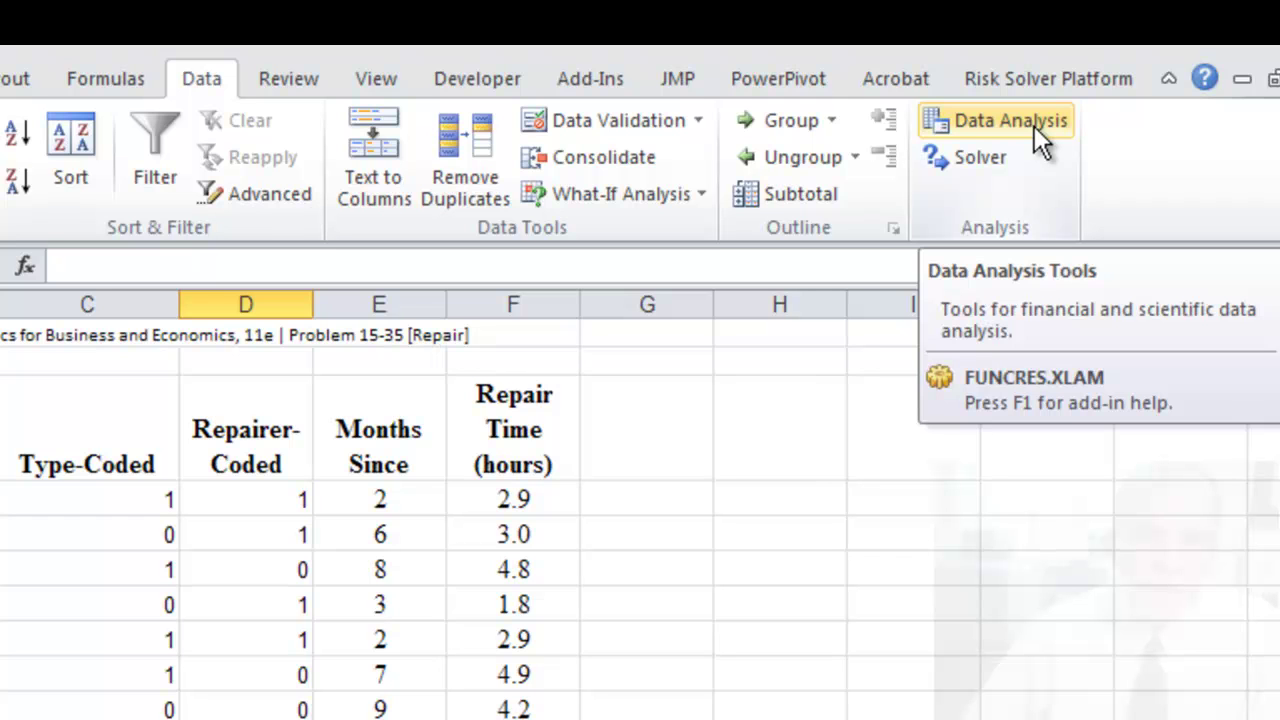
# - Open the Regression tool from Data Analysis, clear its old Y and X ranges, and move it off the data
pyautogui.click(1034, 126)
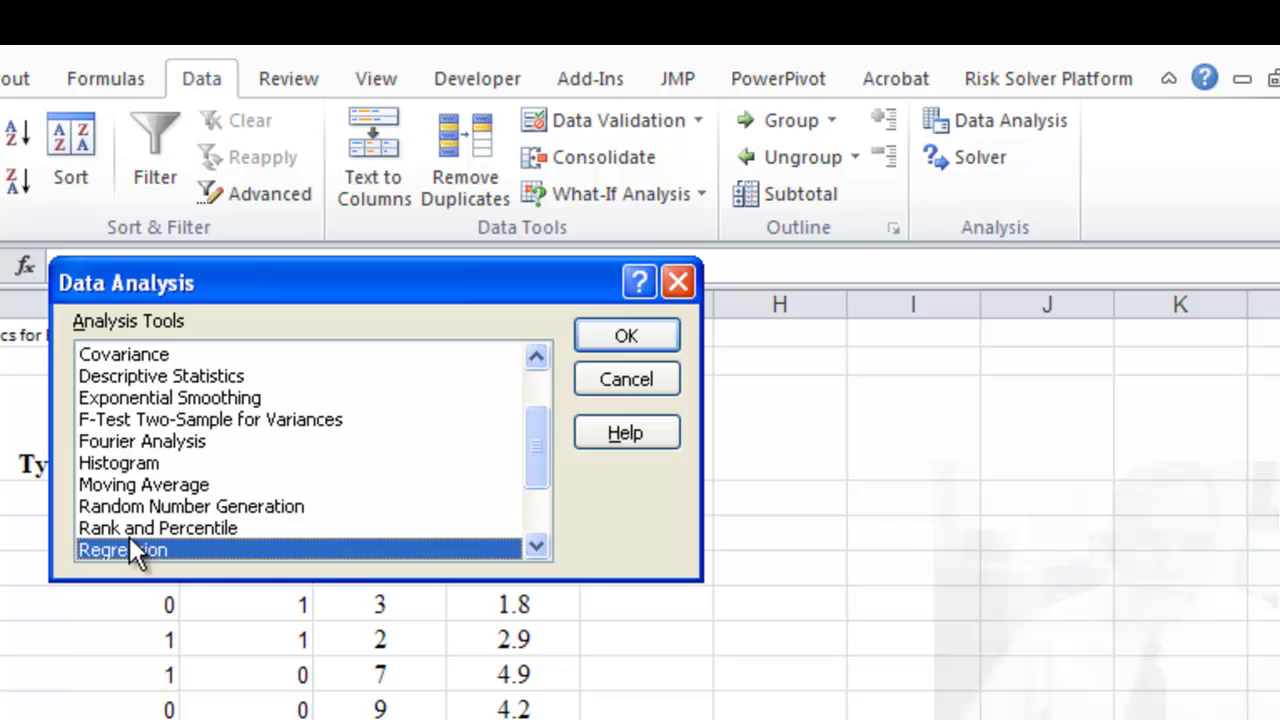
pyautogui.click(625, 340)
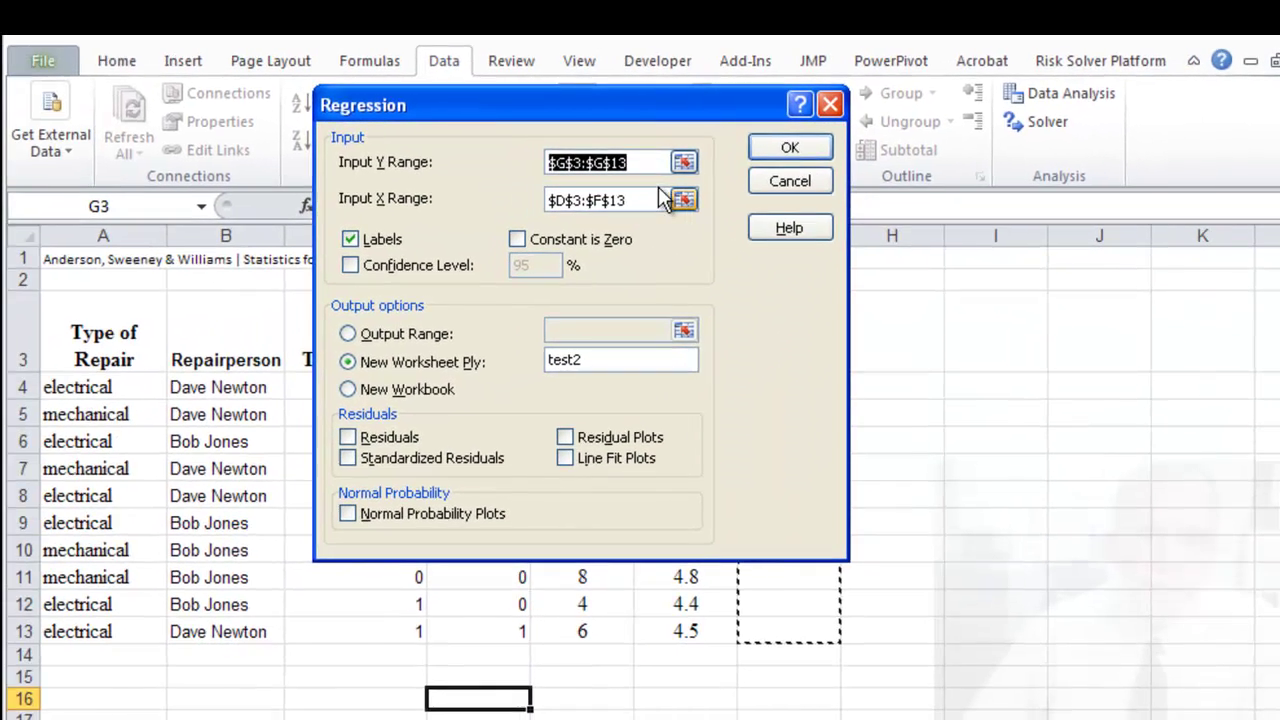
pyautogui.press('BackSpace')
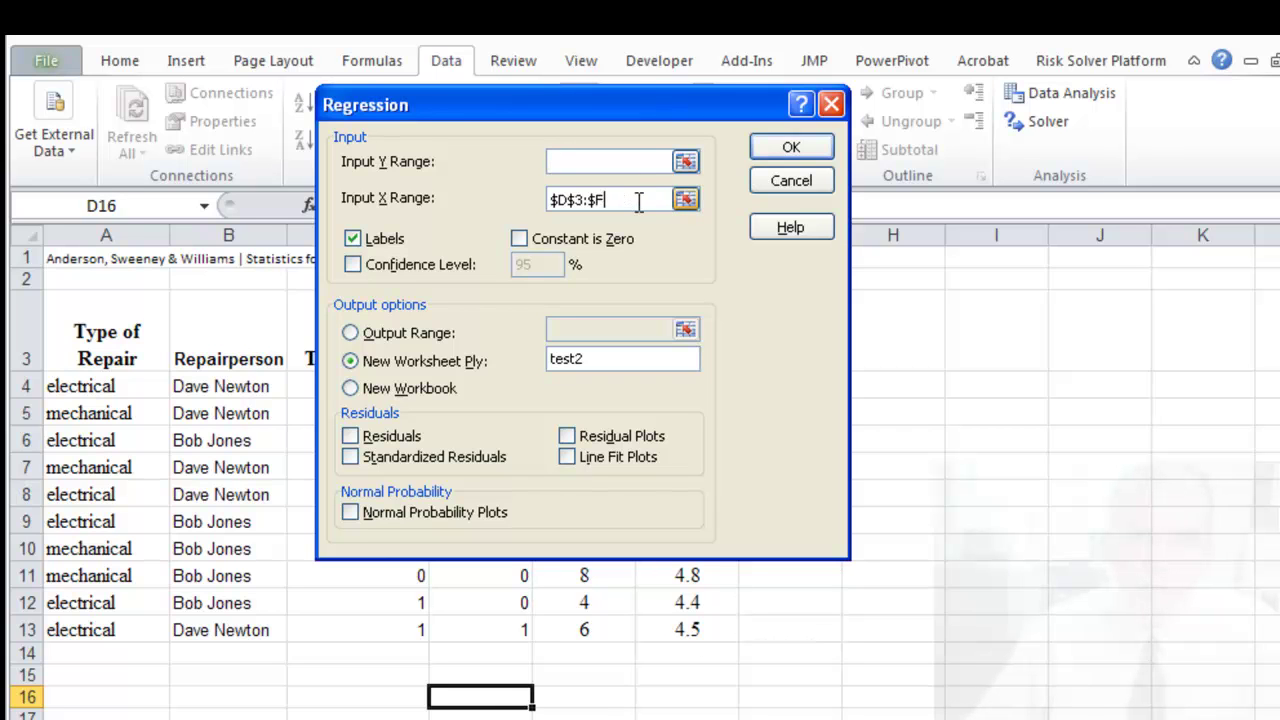
pyautogui.press('BackSpace')
pyautogui.press('BackSpace')
pyautogui.press('BackSpace')
pyautogui.press('BackSpace')
pyautogui.press('BackSpace')
pyautogui.press('BackSpace')
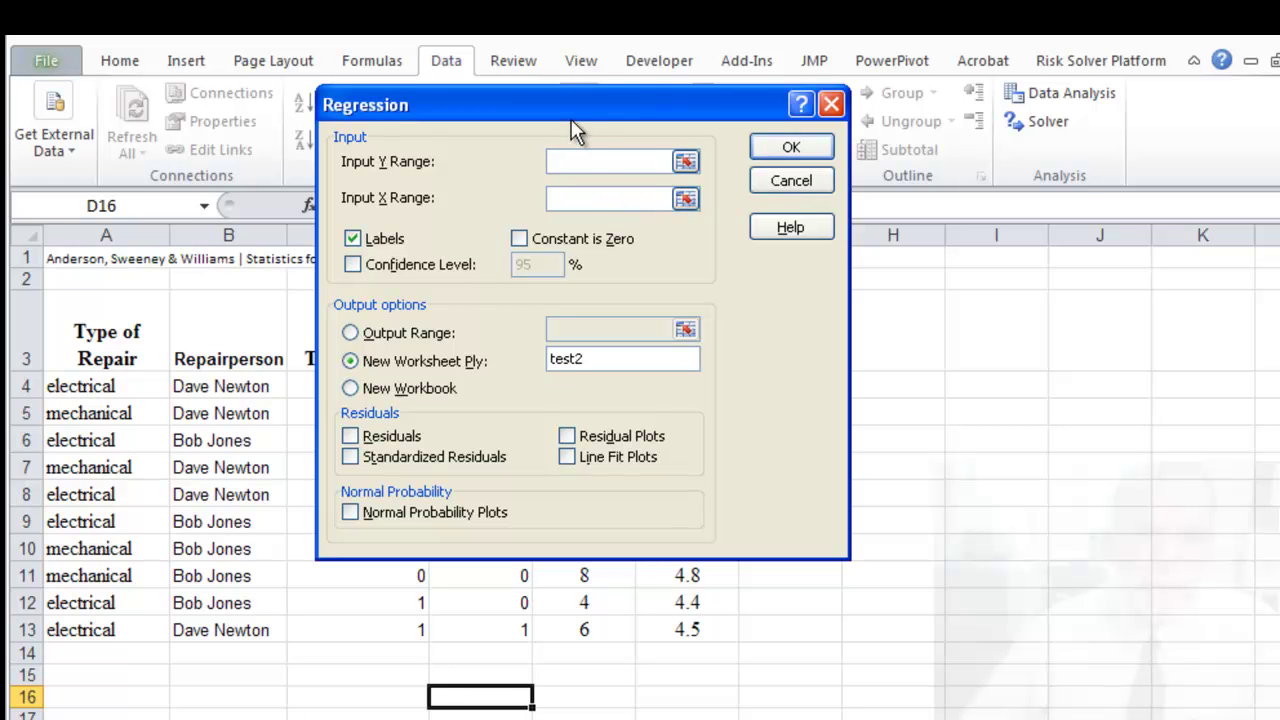
pyautogui.moveTo(571, 119); pyautogui.dragTo(1017, 262)
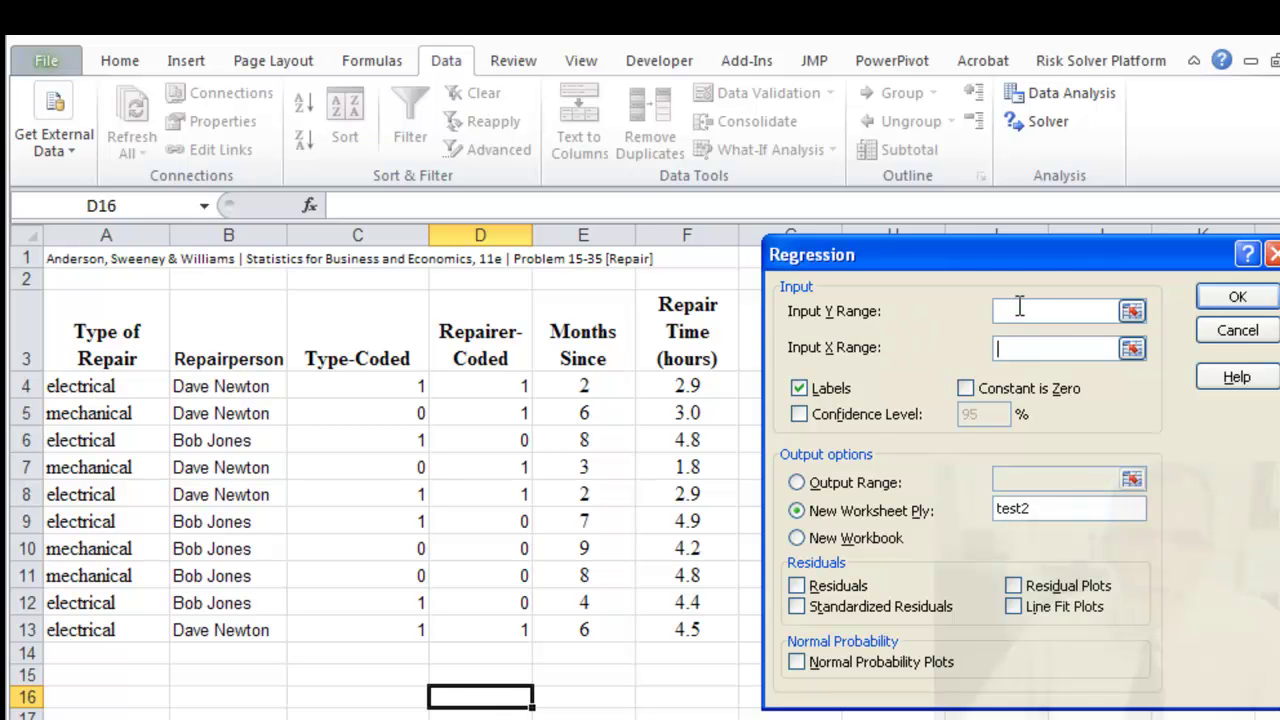
# - Set Y range $F$3:$F$13, X range $E$3:$E$13, and output sheet name MonthModel
pyautogui.click(1019, 306)
pyautogui.moveTo(735, 322); pyautogui.dragTo(704, 625)
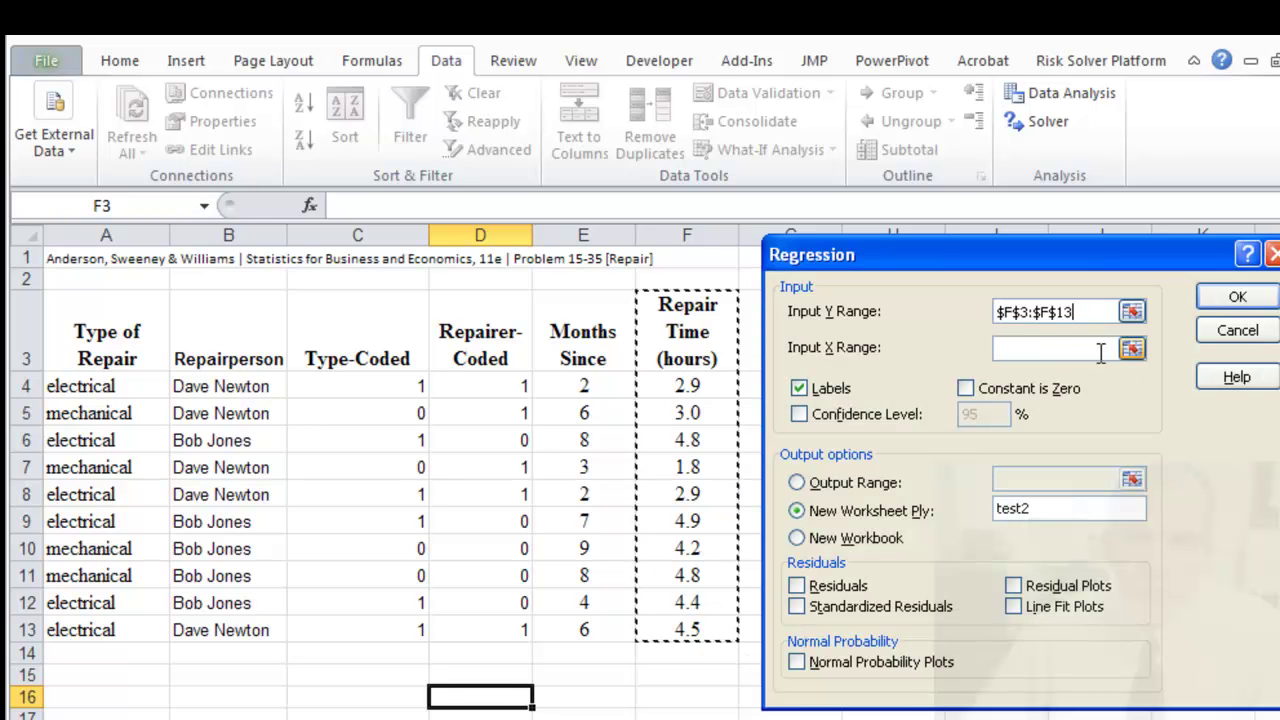
pyautogui.click(1132, 348)
pyautogui.click(575, 322)
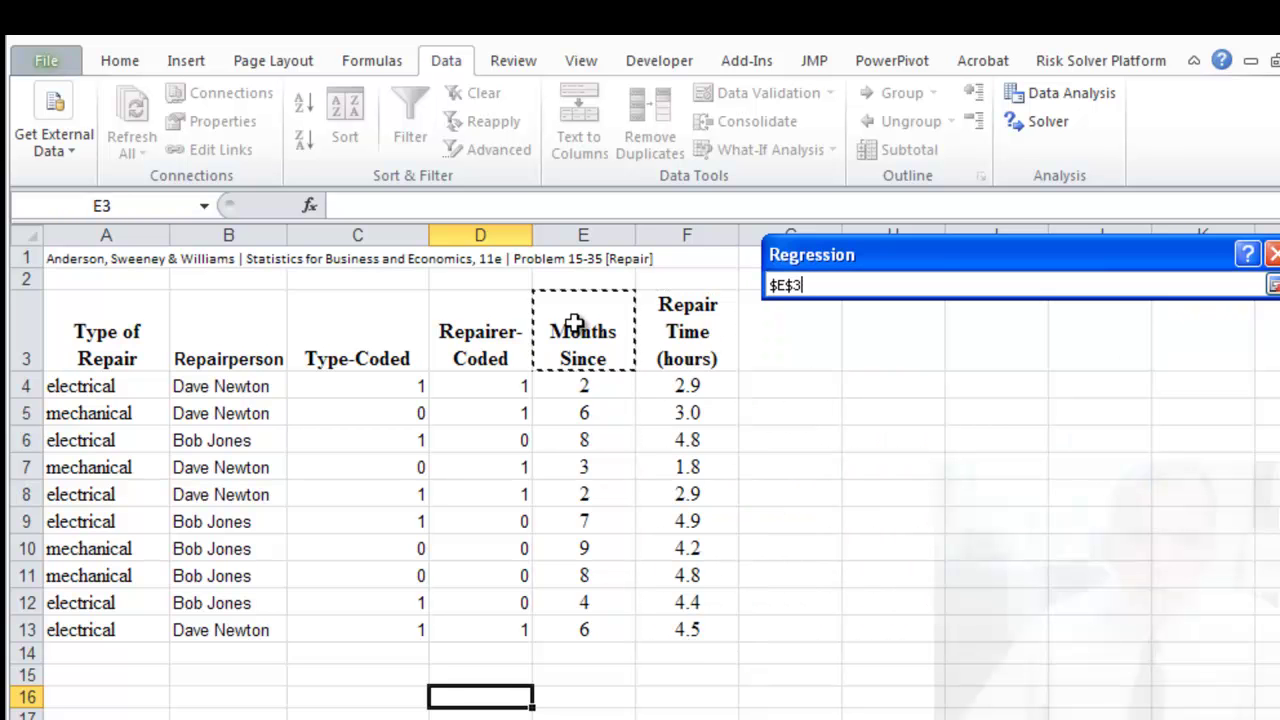
pyautogui.moveTo(575, 322); pyautogui.dragTo(580, 622)
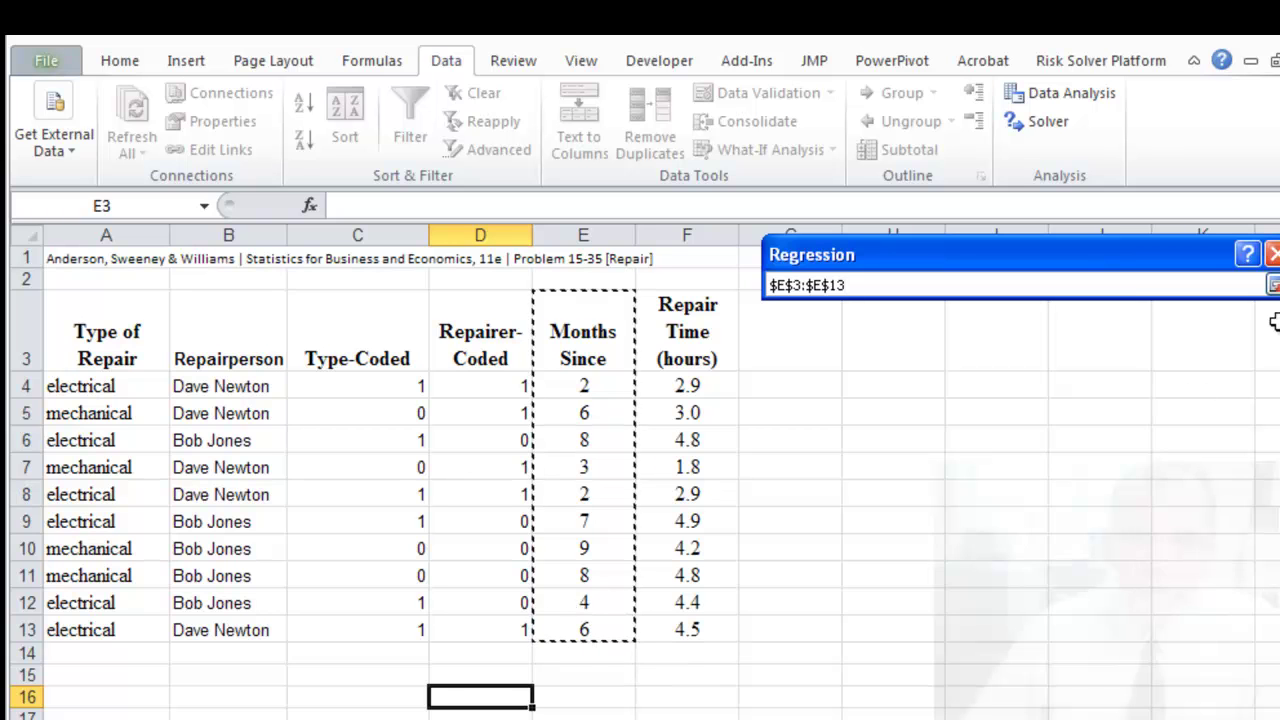
pyautogui.click(1273, 286)
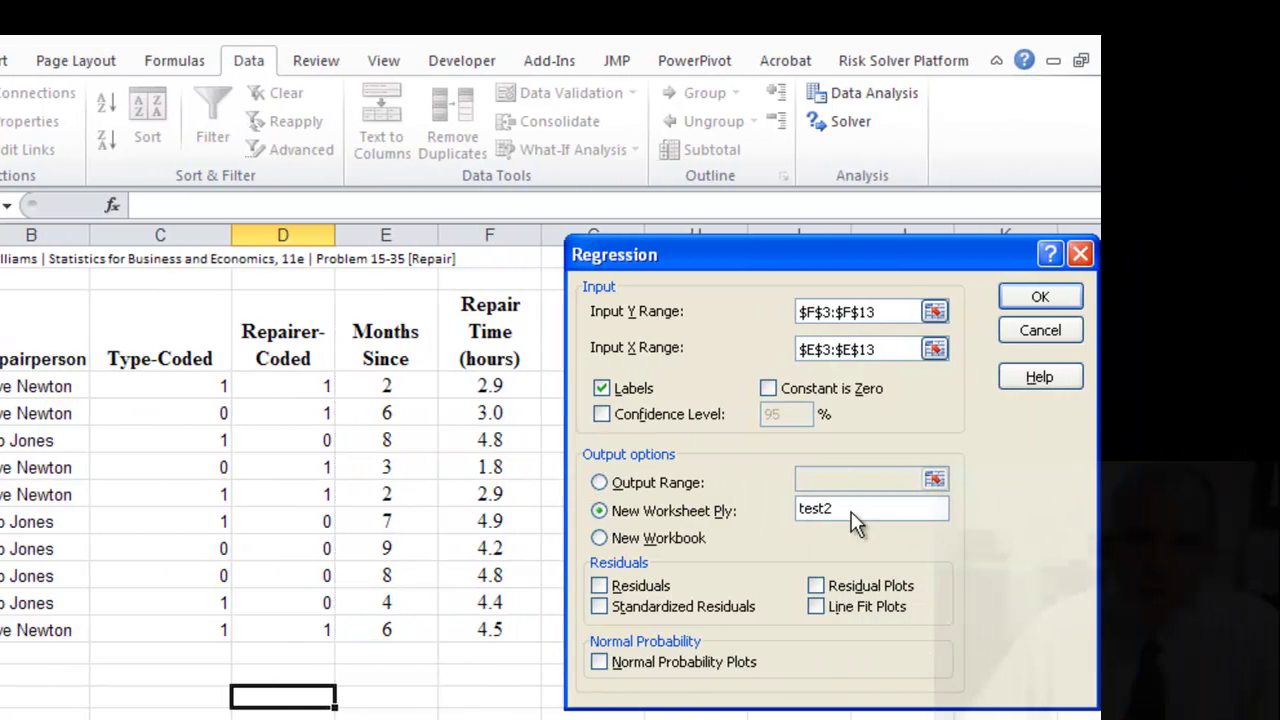
pyautogui.moveTo(1050, 518); pyautogui.dragTo(957, 506)
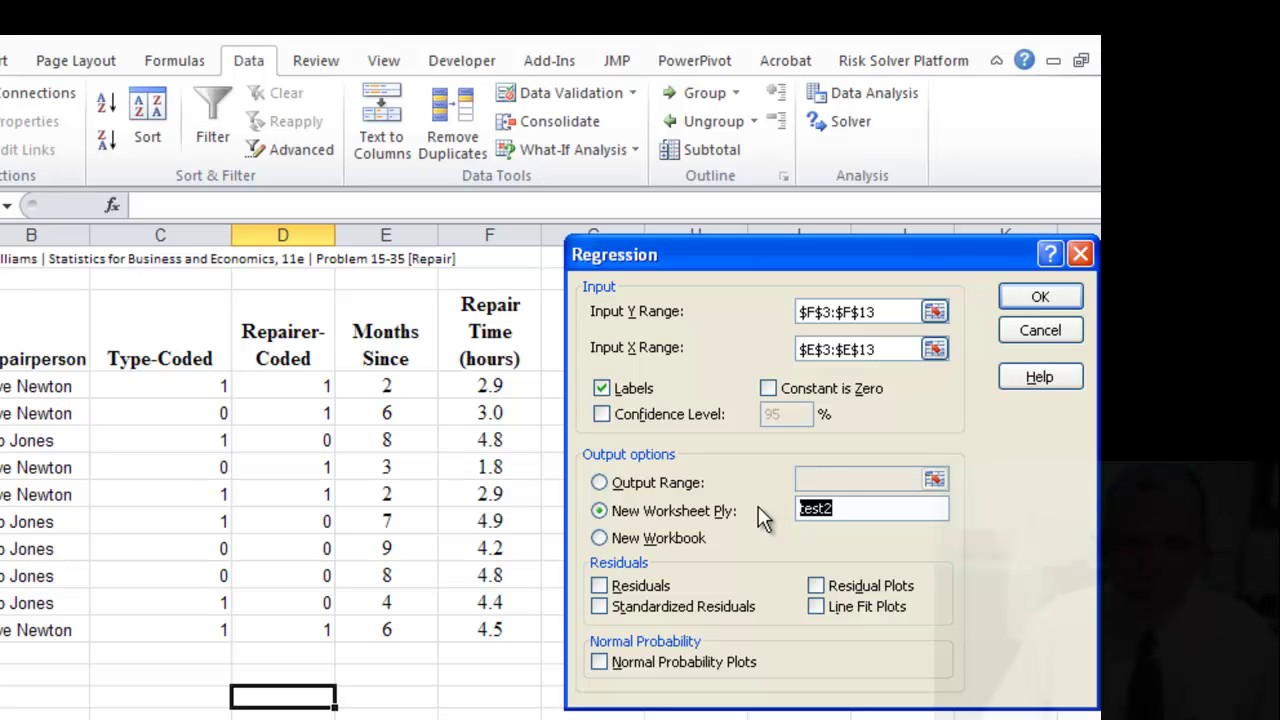
pyautogui.write('MonthMode')
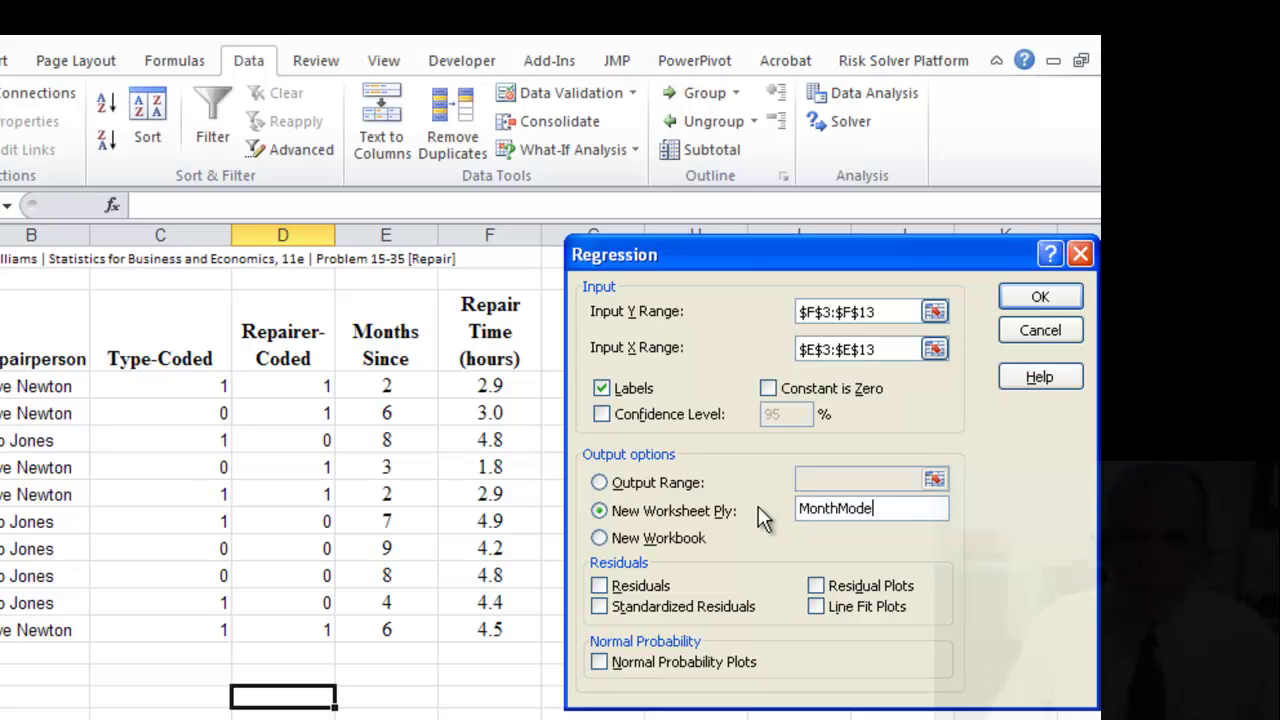
pyautogui.write('l')
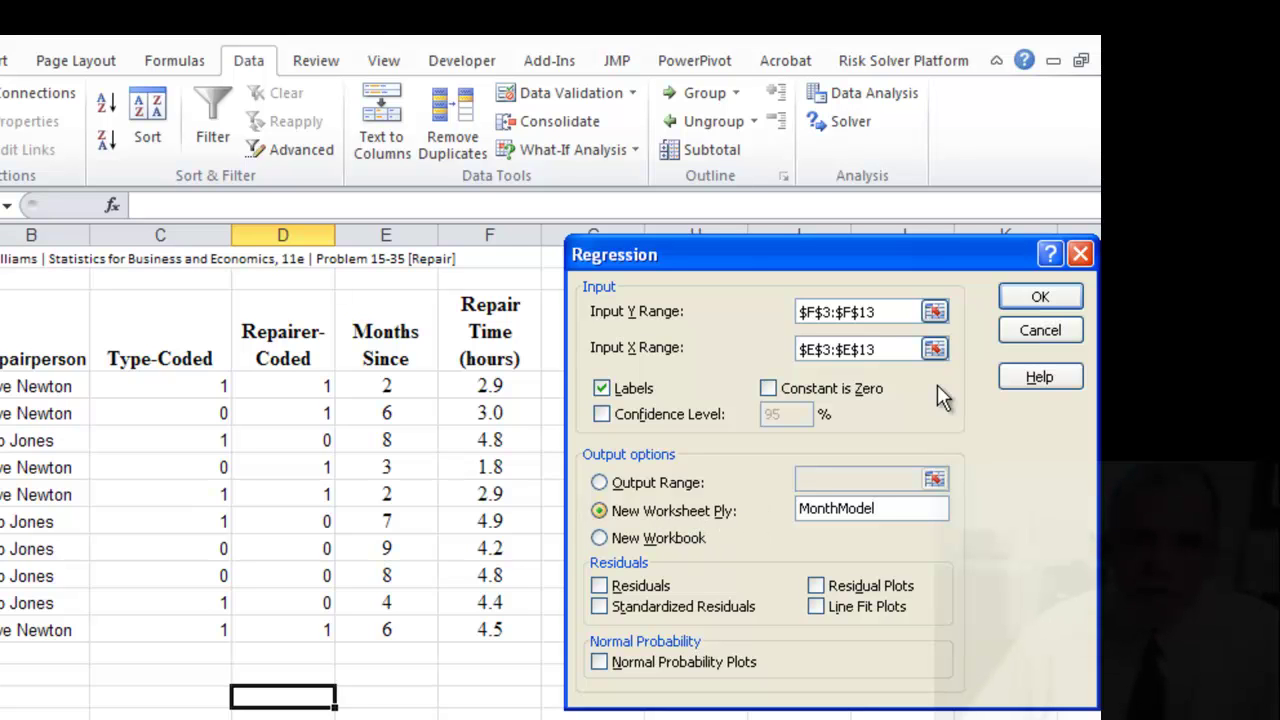
# - Run the Months Since regression onto MonthModel and widen columns A and B
pyautogui.click(1040, 298)
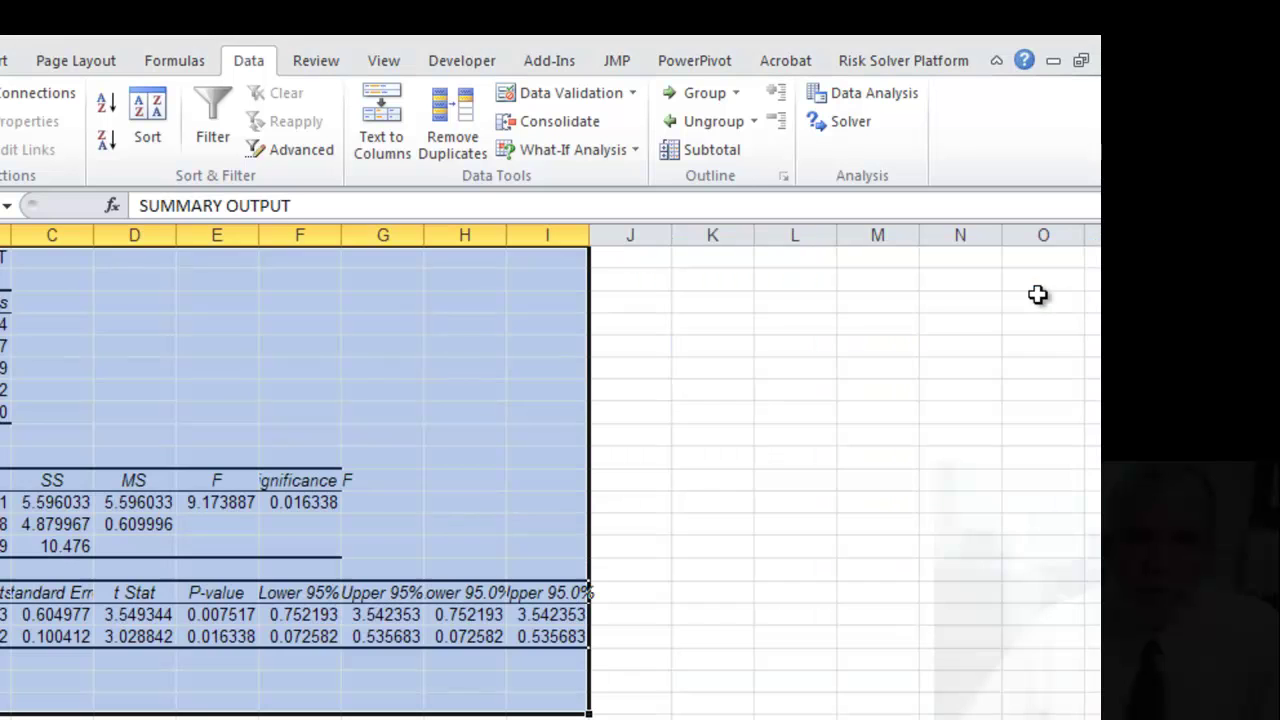
pyautogui.click(463, 718)
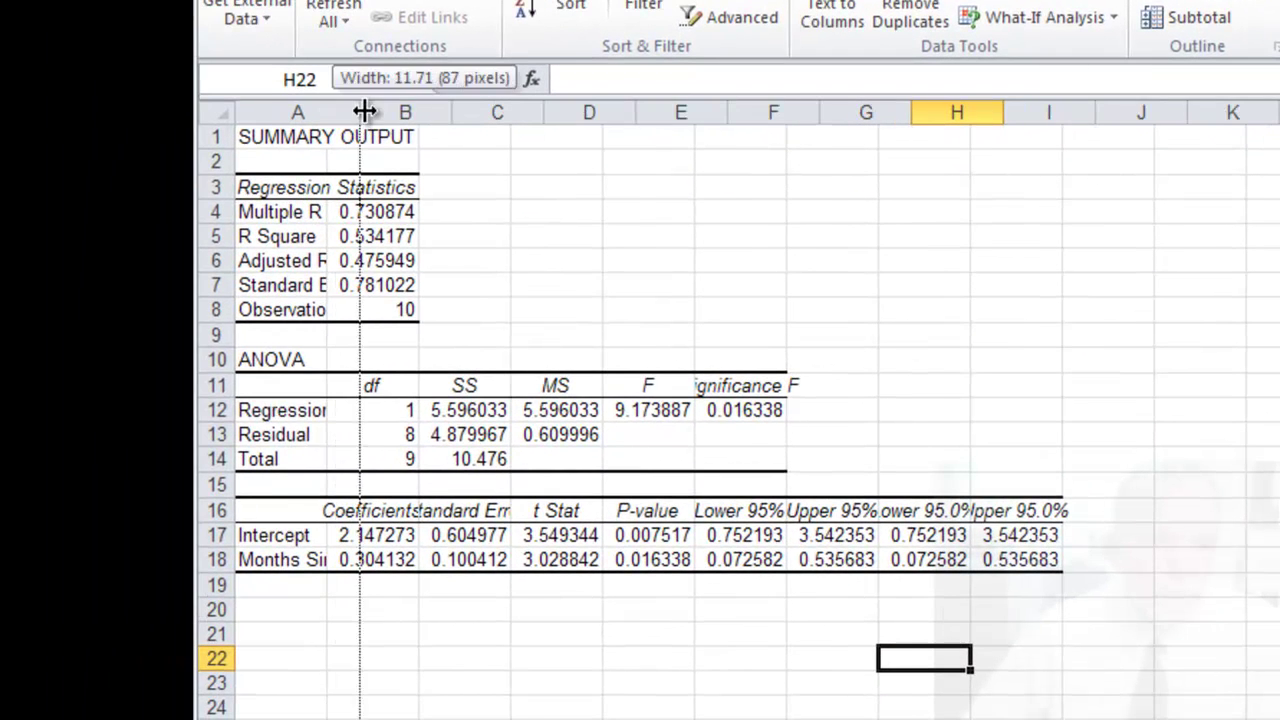
pyautogui.doubleClick(331, 111)
pyautogui.moveTo(448, 111); pyautogui.dragTo(489, 112)
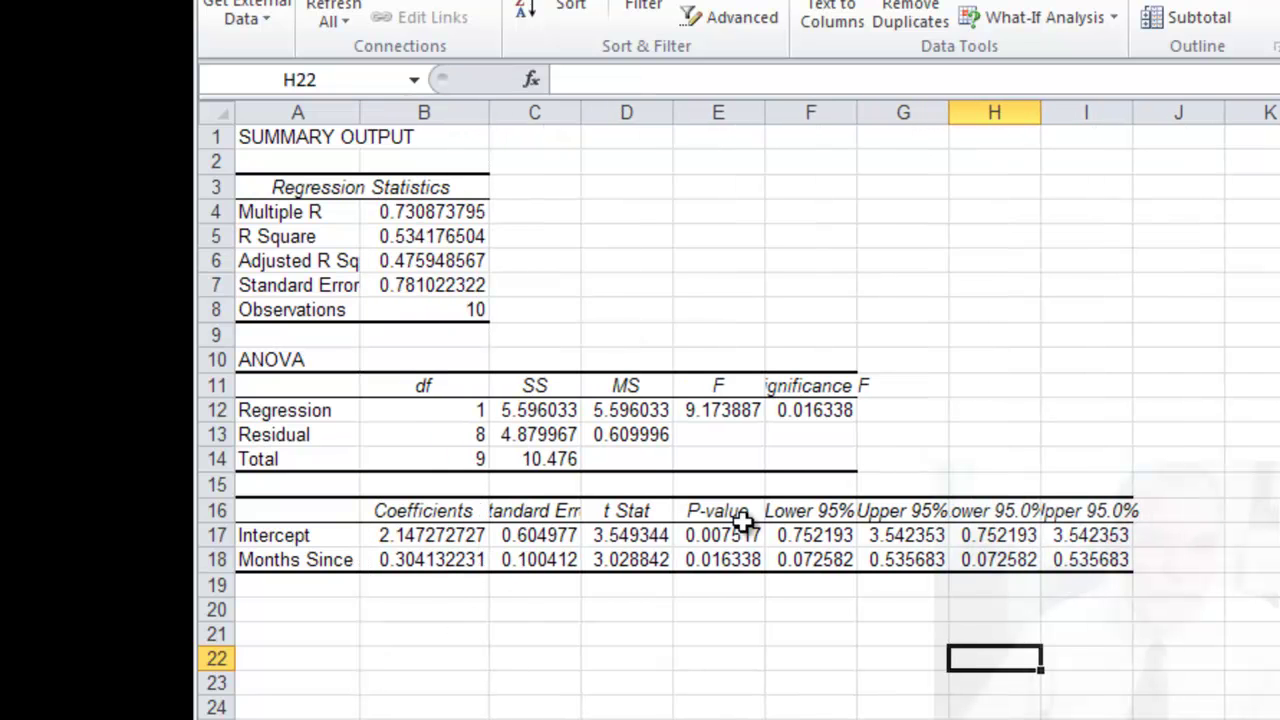
# - Check Adjusted R Square in B6 and Significance F in F12, then return to the Repair sheet
pyautogui.click(422, 264)
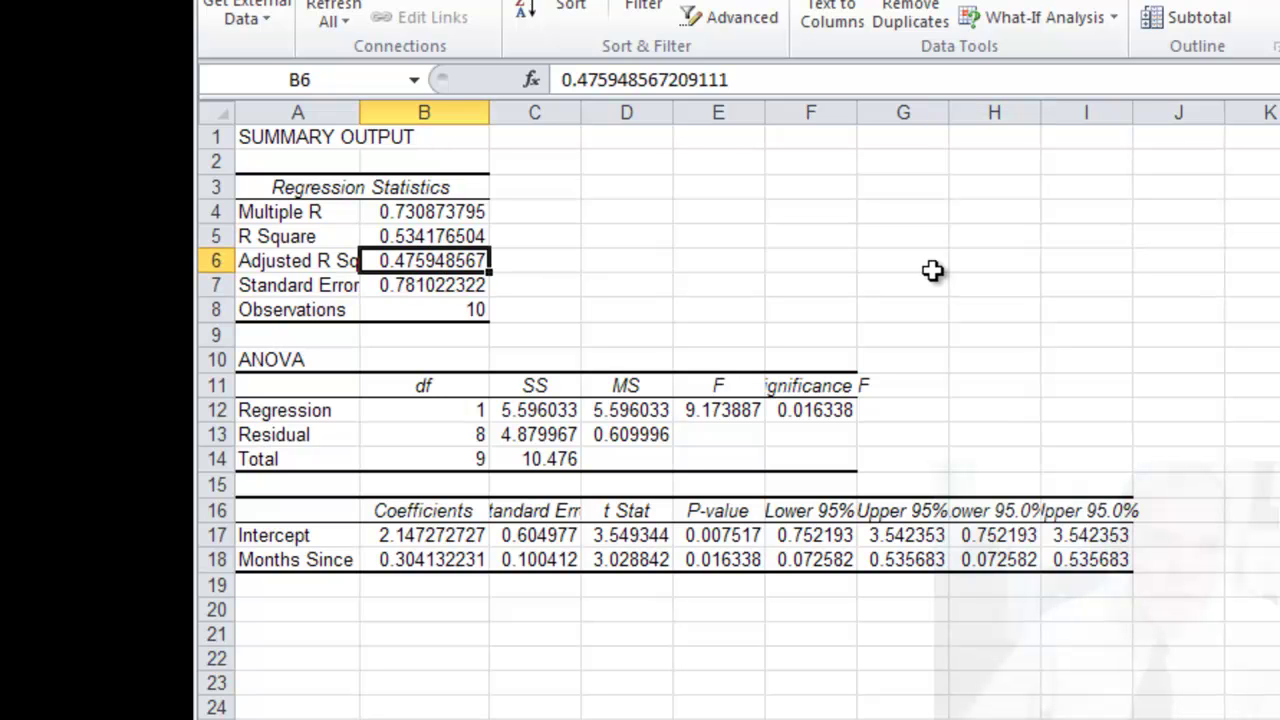
pyautogui.click(835, 411)
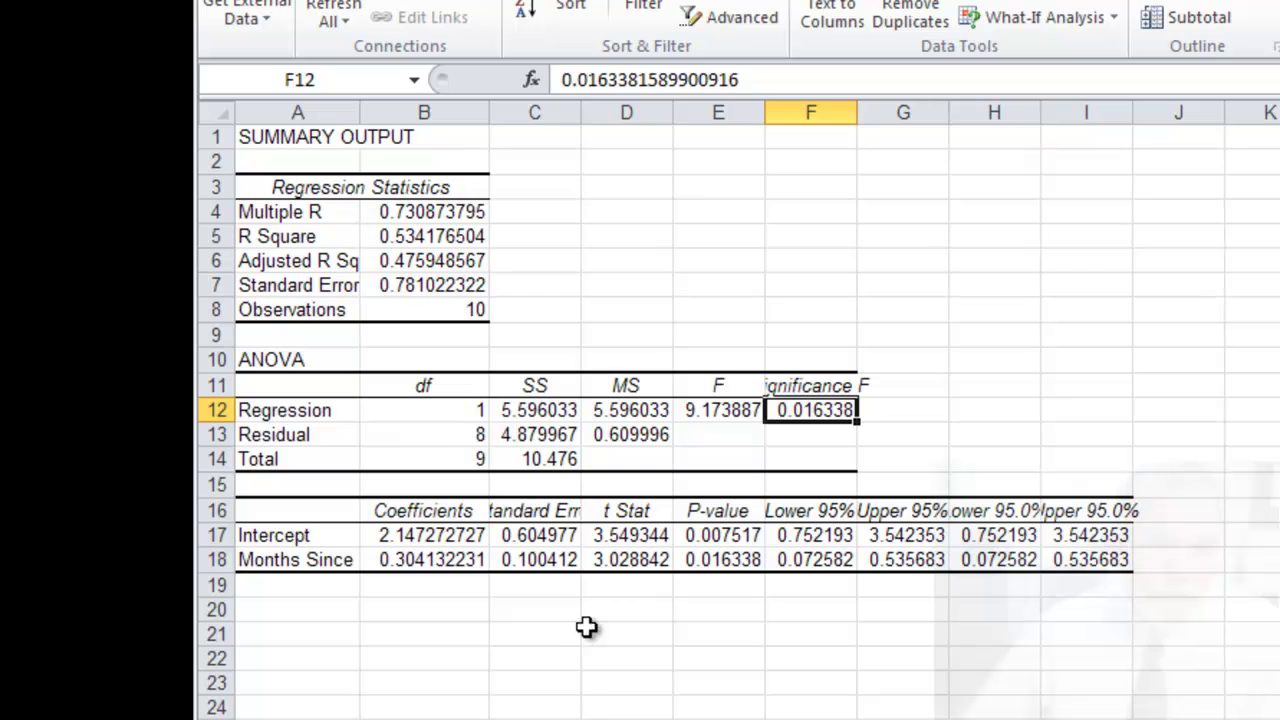
pyautogui.click(395, 257)
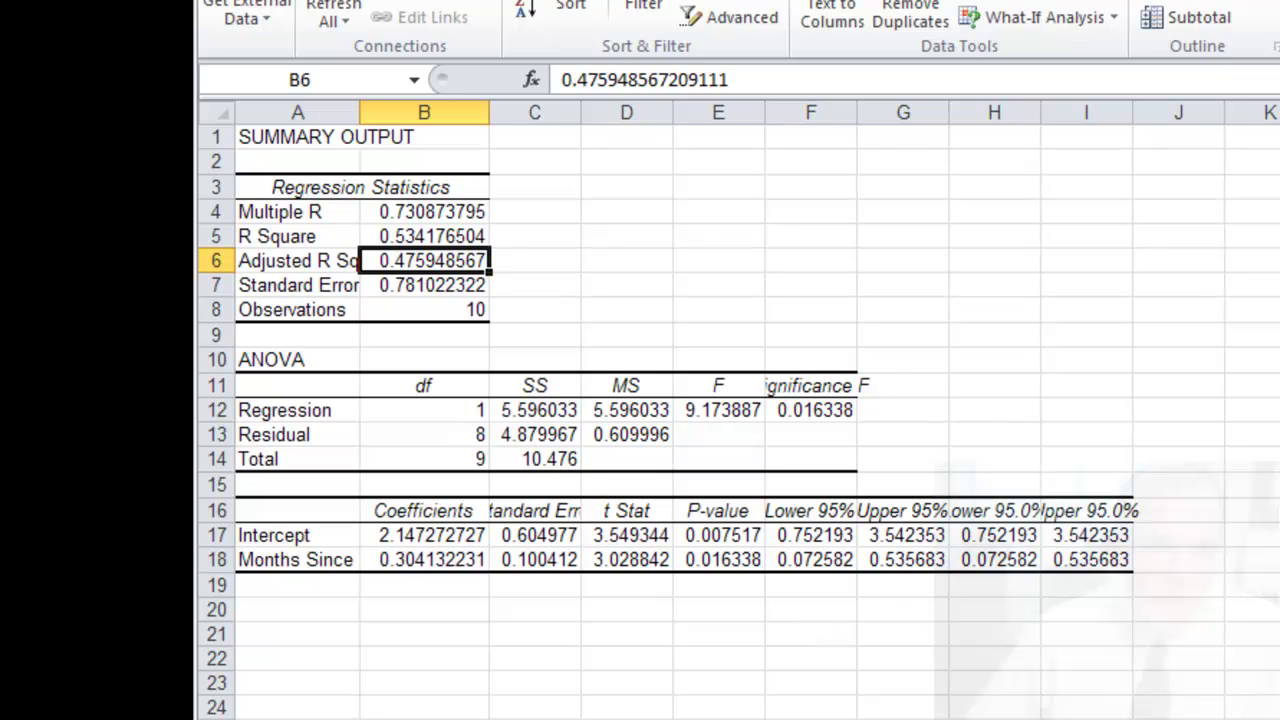
pyautogui.hotkey('ctrl', 'pagedown')
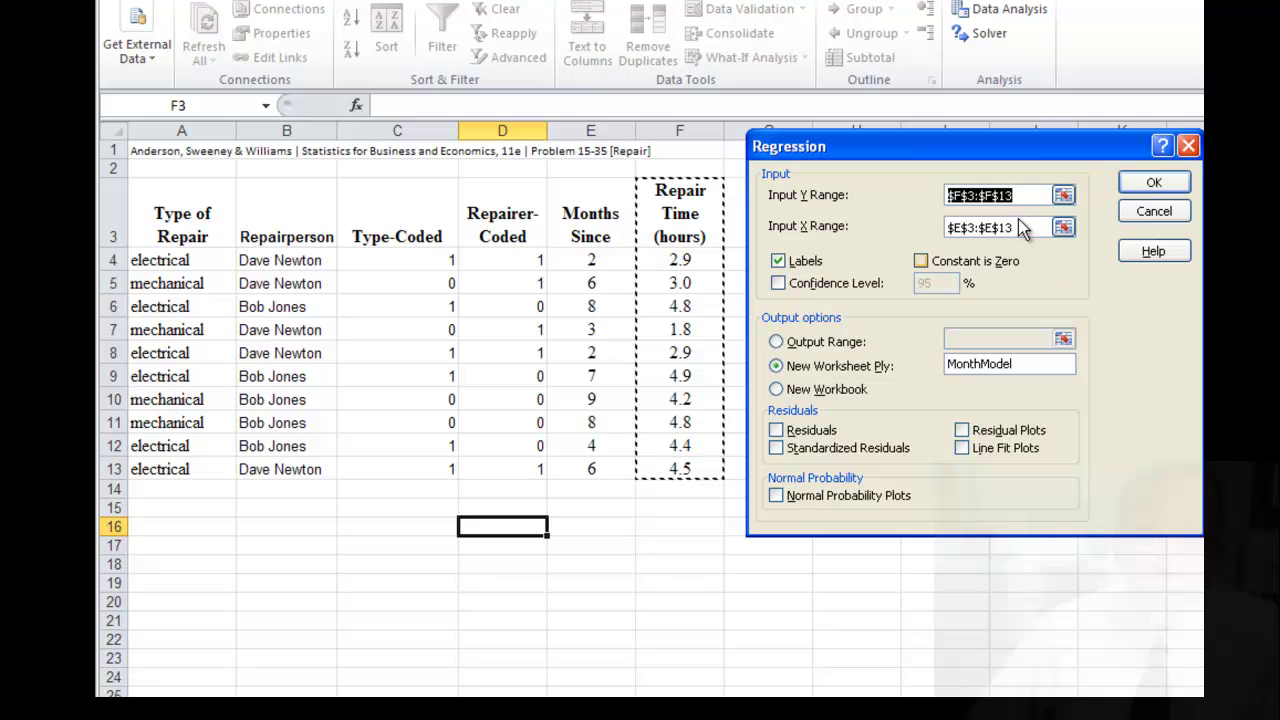
# - Replace the X range with Repairer-Coded D3:D13 and output to a new RepairerModel sheet
pyautogui.moveTo(1020, 226); pyautogui.dragTo(876, 245)
pyautogui.press('Delete')
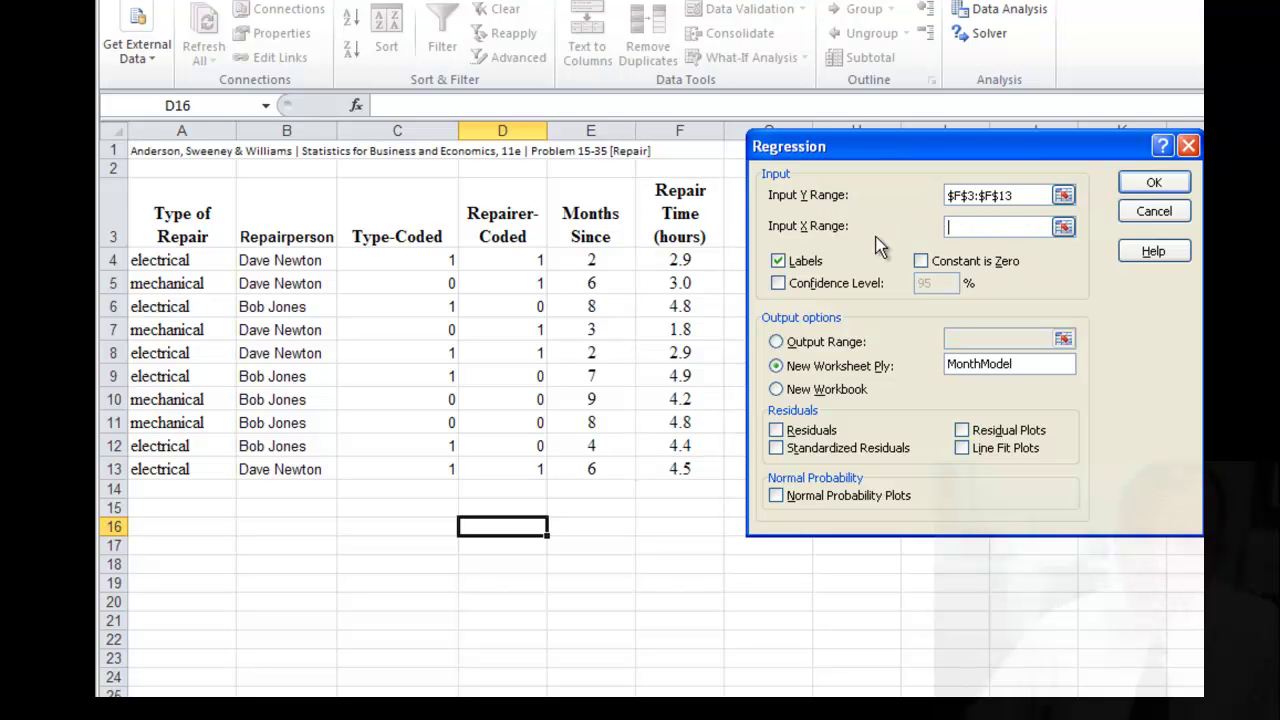
pyautogui.click(510, 225)
pyautogui.moveTo(510, 225); pyautogui.dragTo(508, 474)
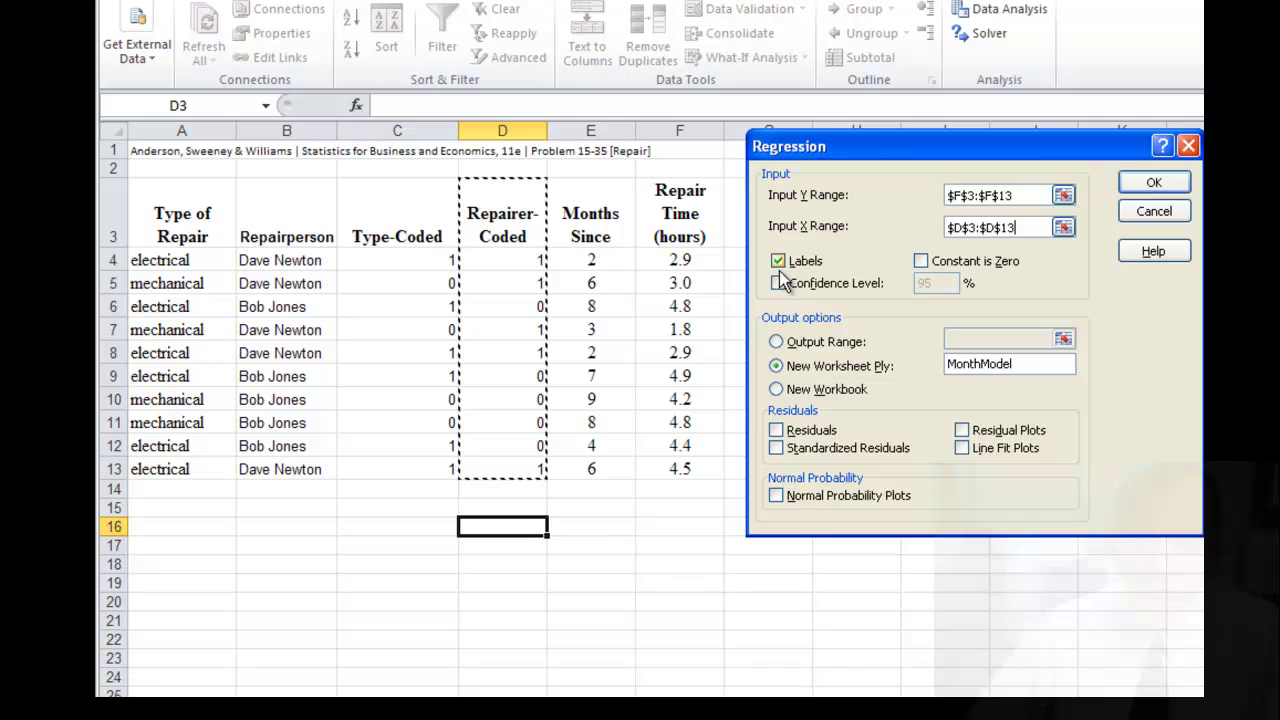
pyautogui.click(947, 363)
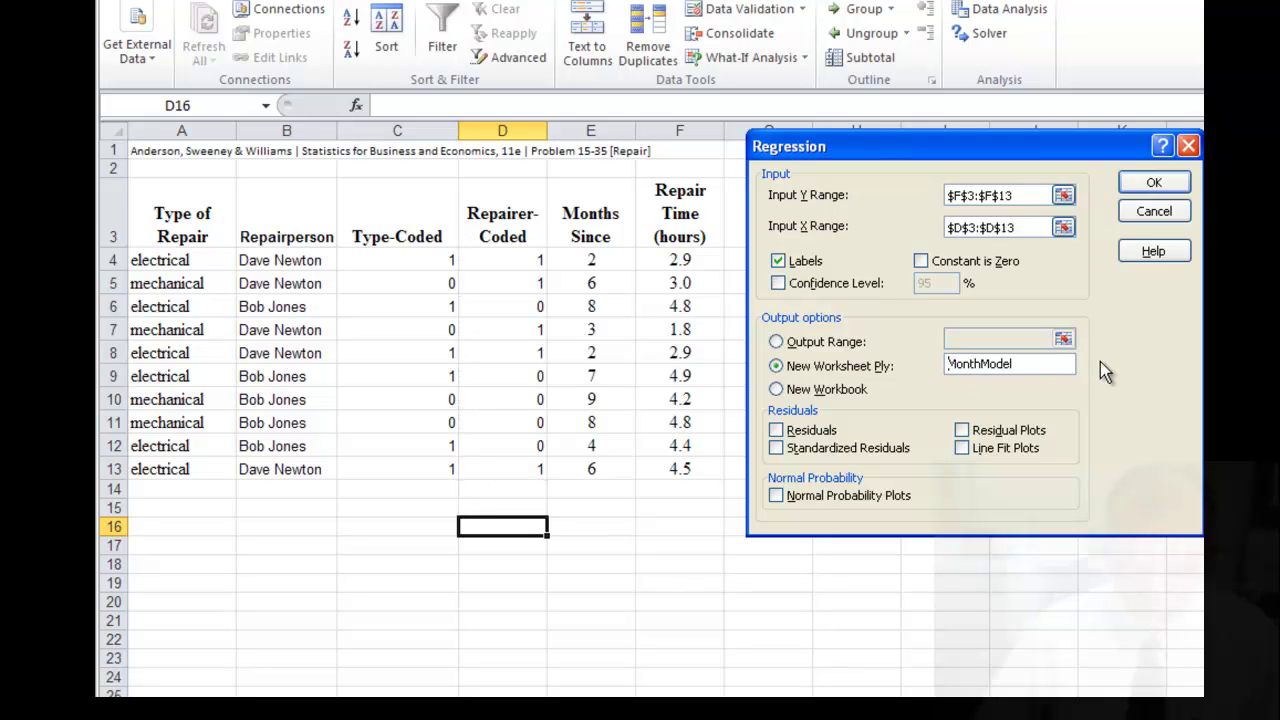
pyautogui.write('Repa')
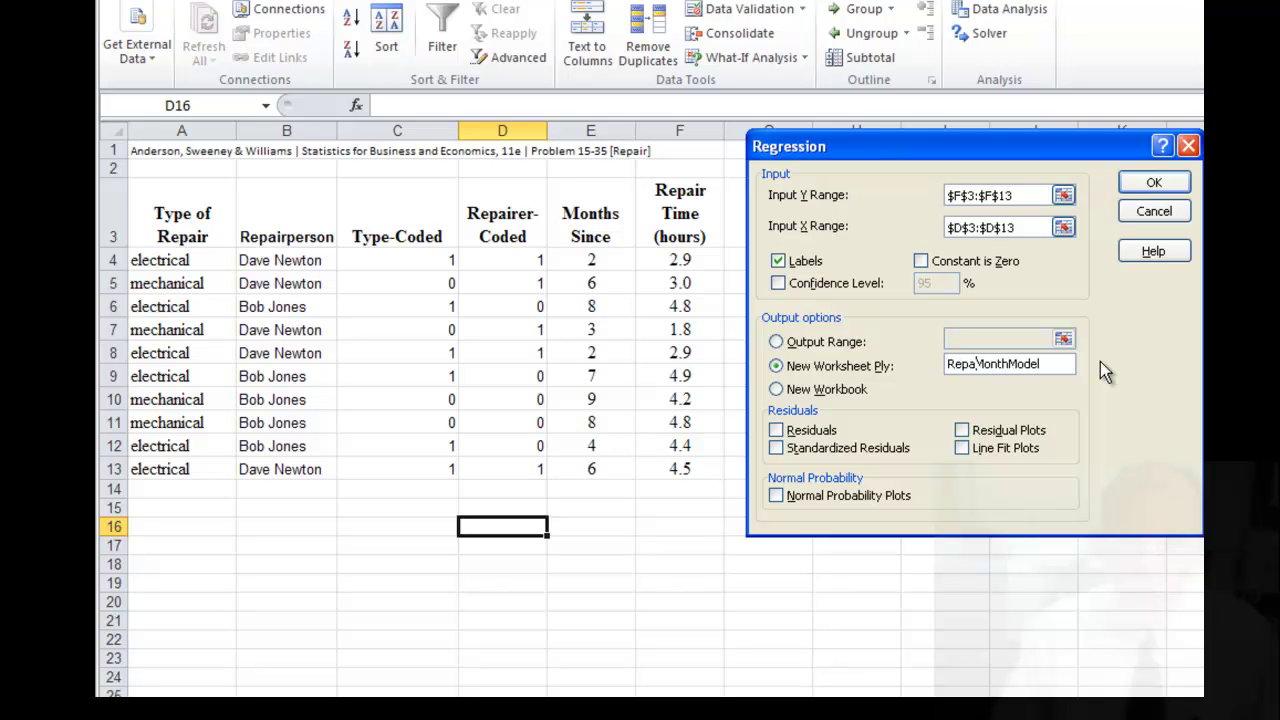
pyautogui.write('irer')
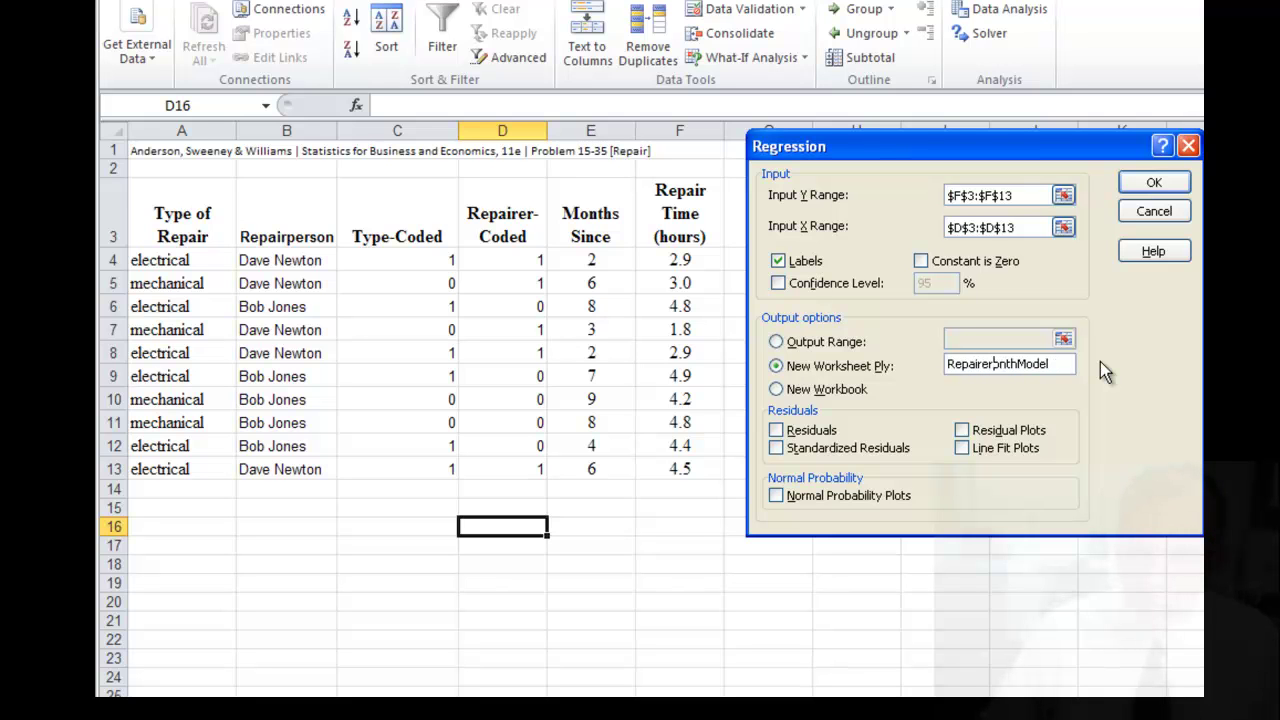
pyautogui.press('Delete')
pyautogui.press('Delete')
pyautogui.press('Delete')
pyautogui.press('Delete')
pyautogui.press('Delete')
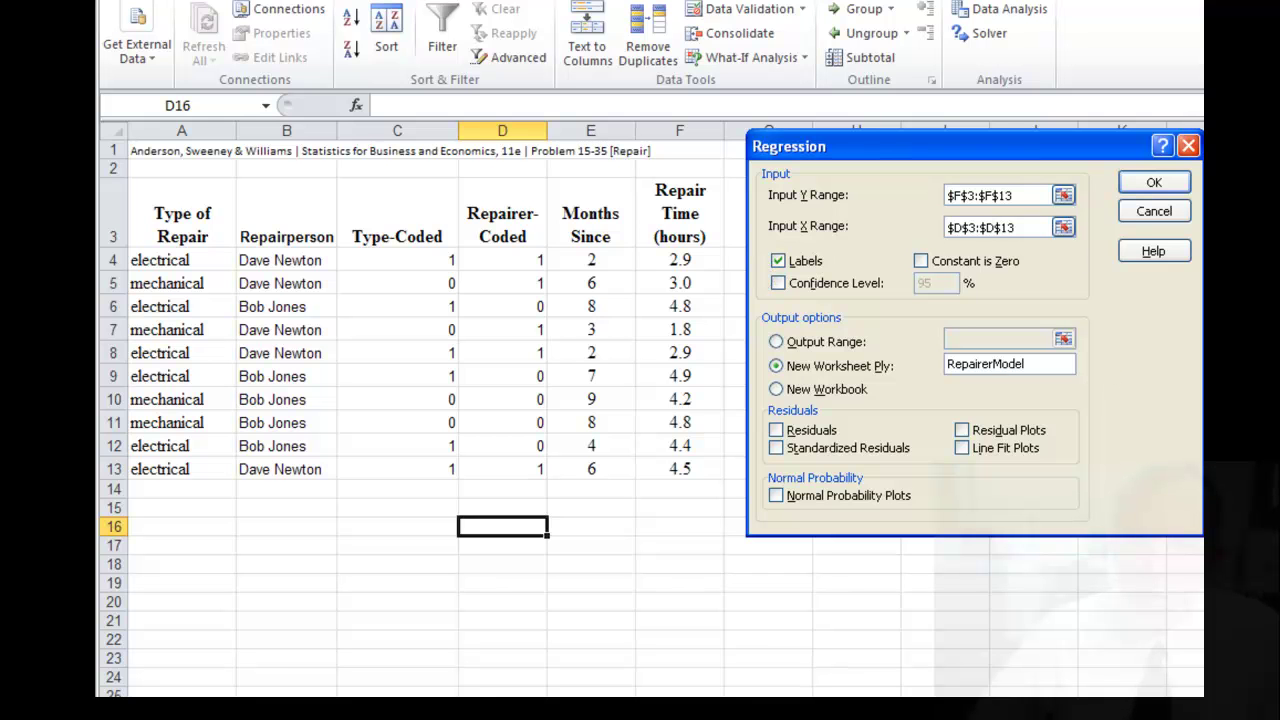
pyautogui.click(1154, 182)
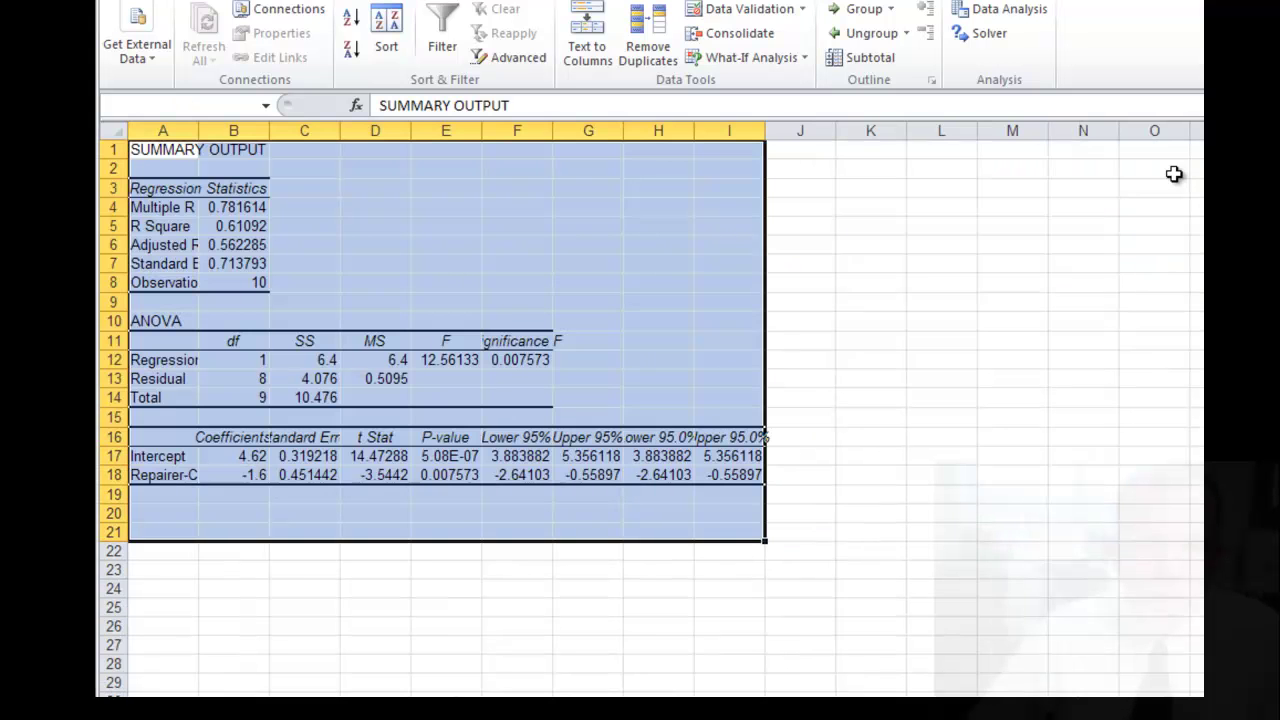
# - Widen columns A and B, then check Adjusted R Square and Significance F 0.007573
pyautogui.click(324, 577)
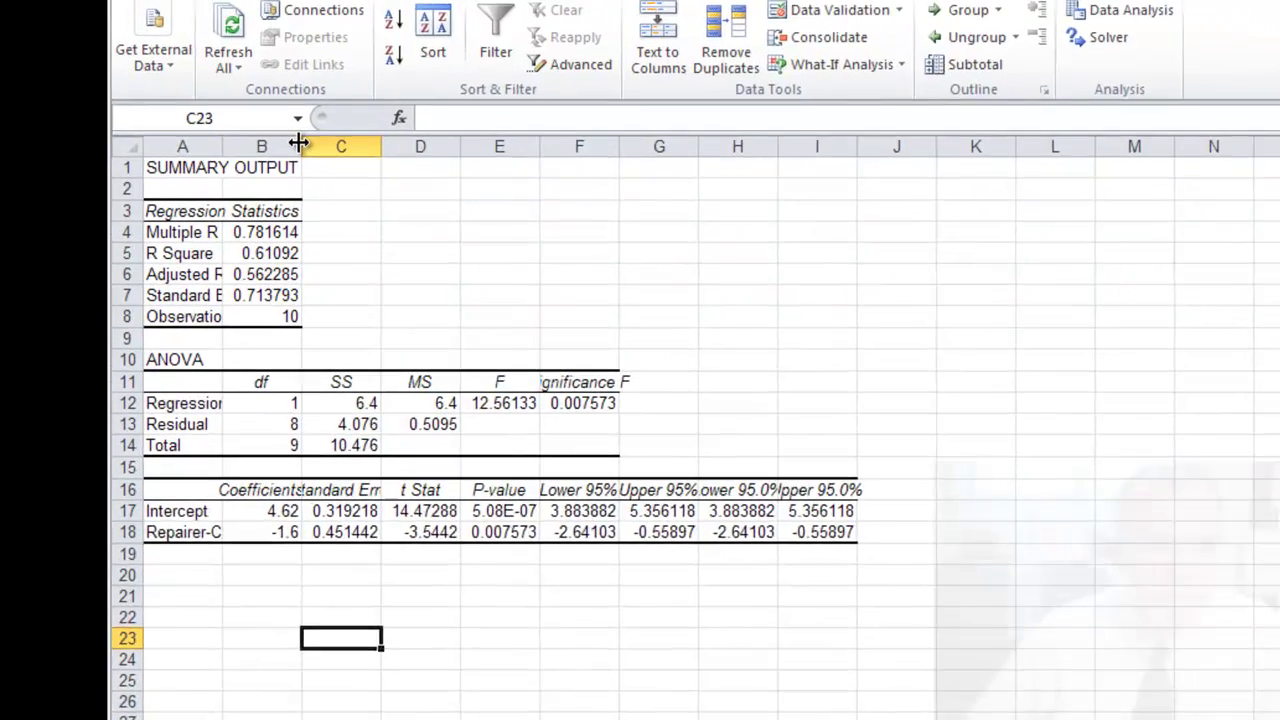
pyautogui.moveTo(269, 131); pyautogui.dragTo(286, 127)
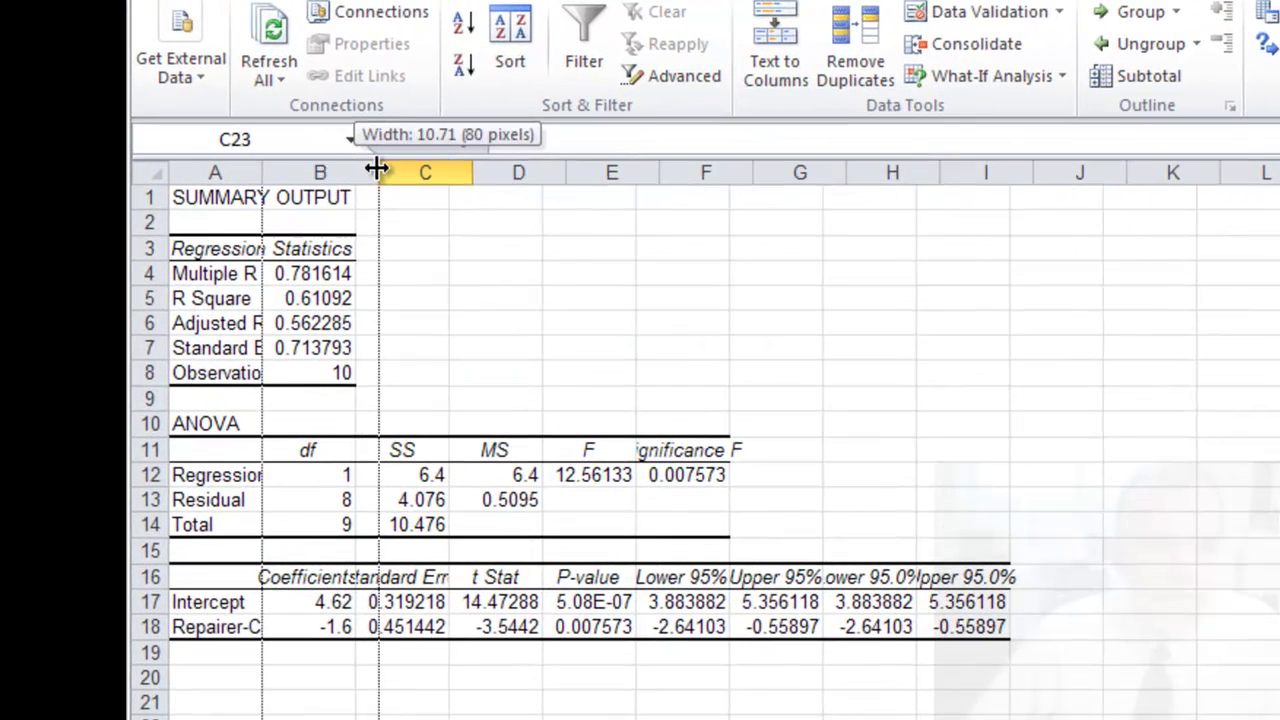
pyautogui.moveTo(377, 168); pyautogui.dragTo(416, 168)
pyautogui.click(323, 325)
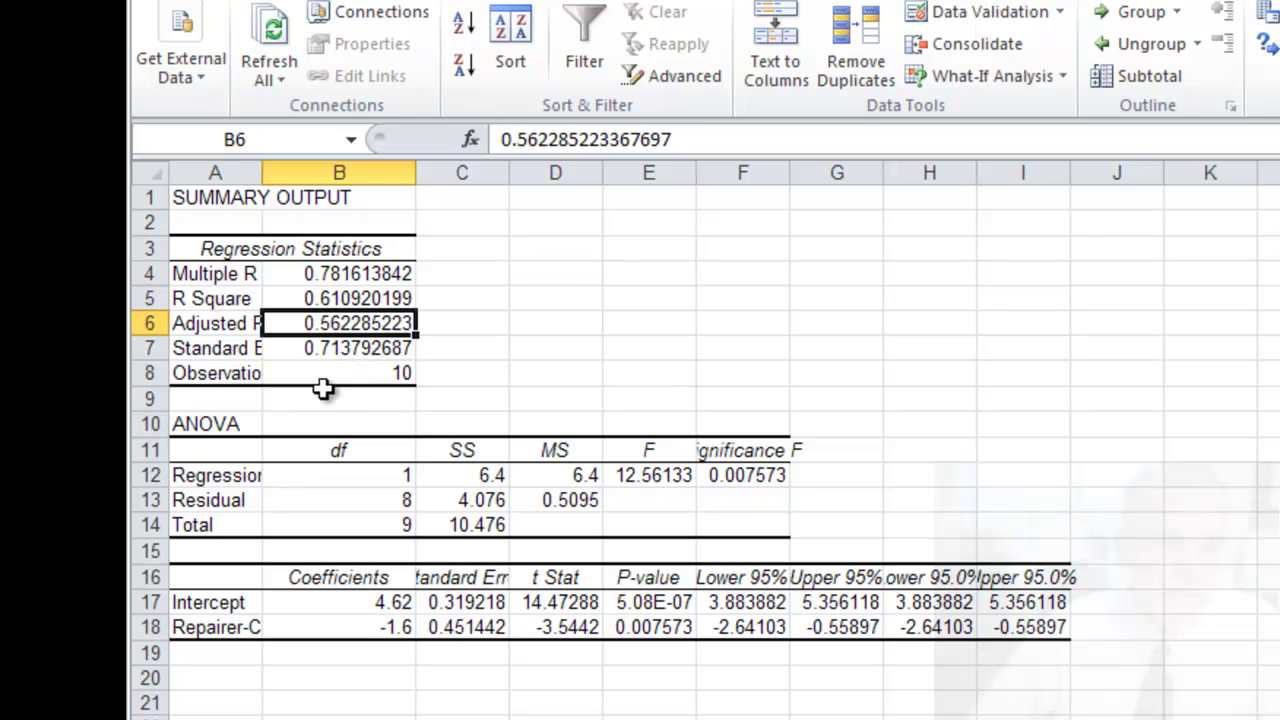
pyautogui.moveTo(262, 172); pyautogui.dragTo(312, 172)
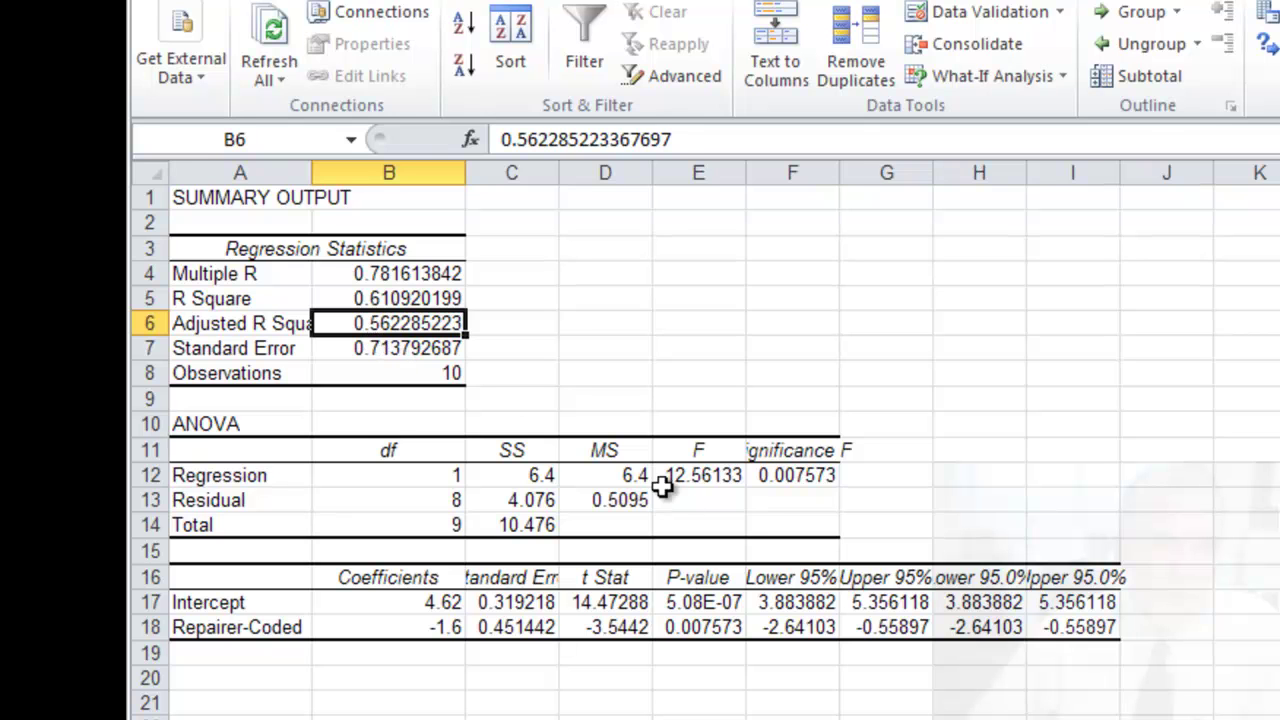
pyautogui.click(785, 478)
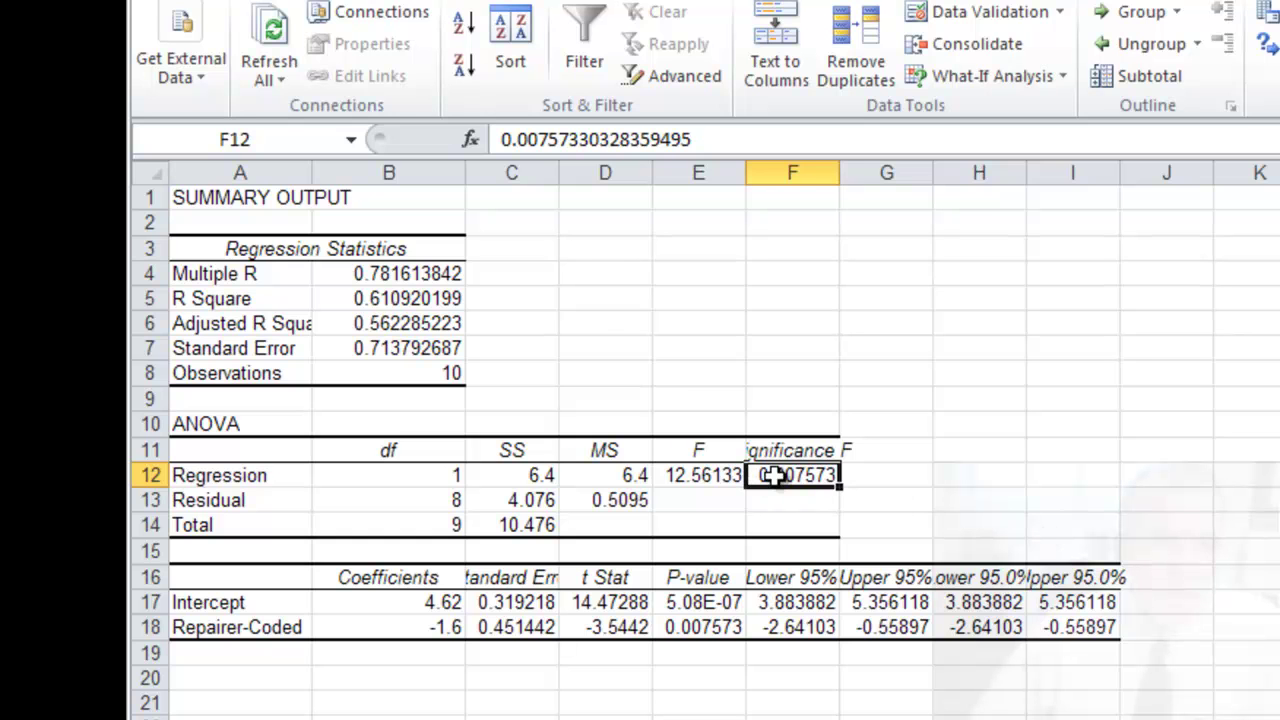
pyautogui.click(428, 323)
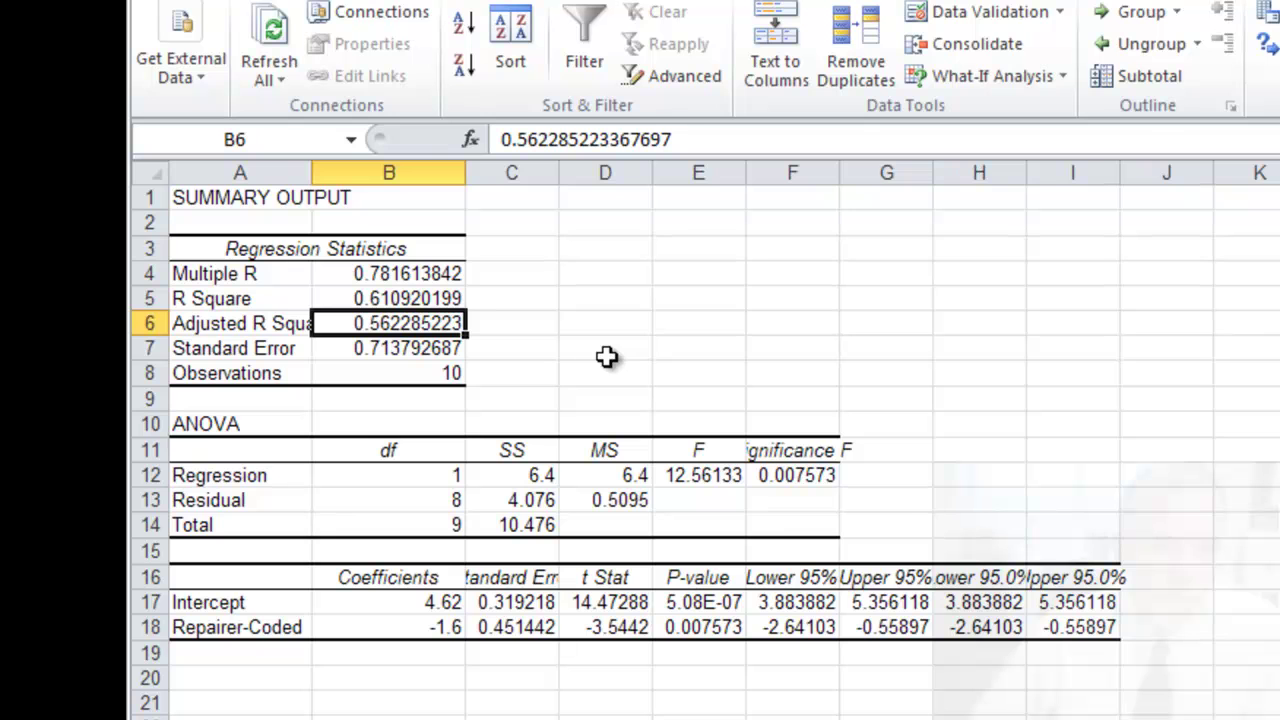
# - Return to the repair data sheet and reopen Regression, still set to Y F3:F13 and X D3:D13
pyautogui.hotkey('ctrl', 'pagedown')
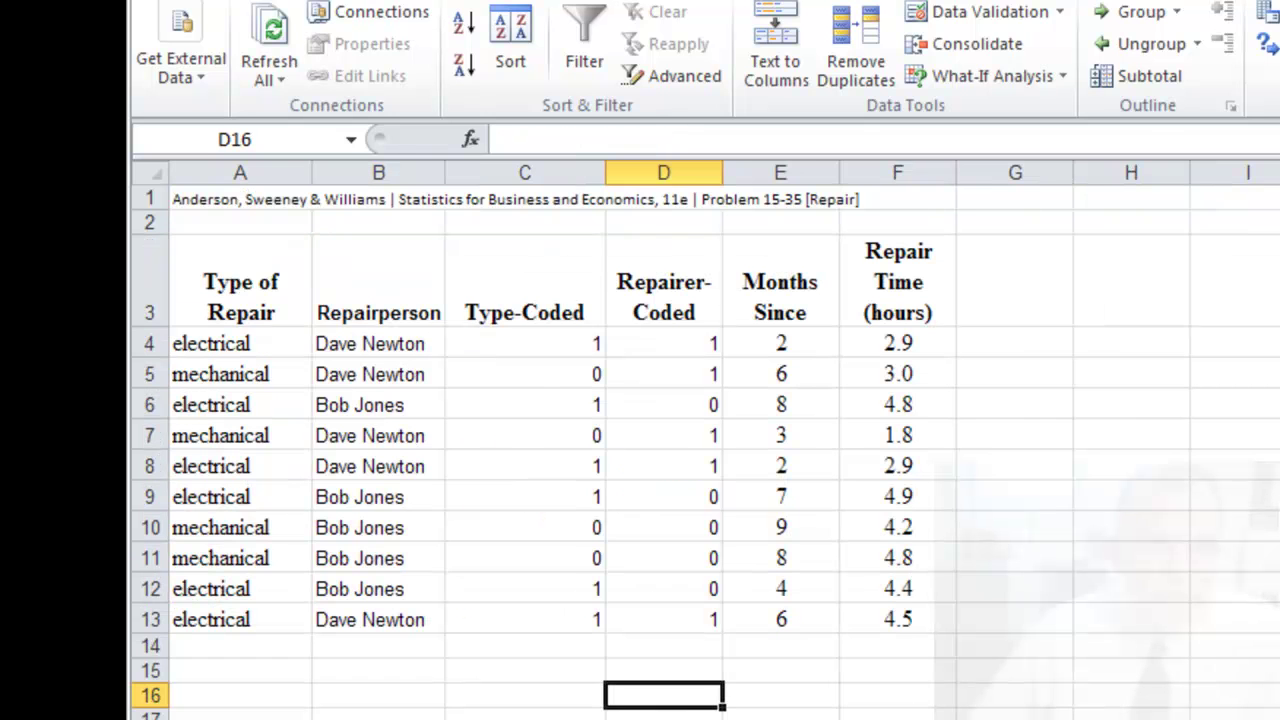
pyautogui.click(1015, 719)
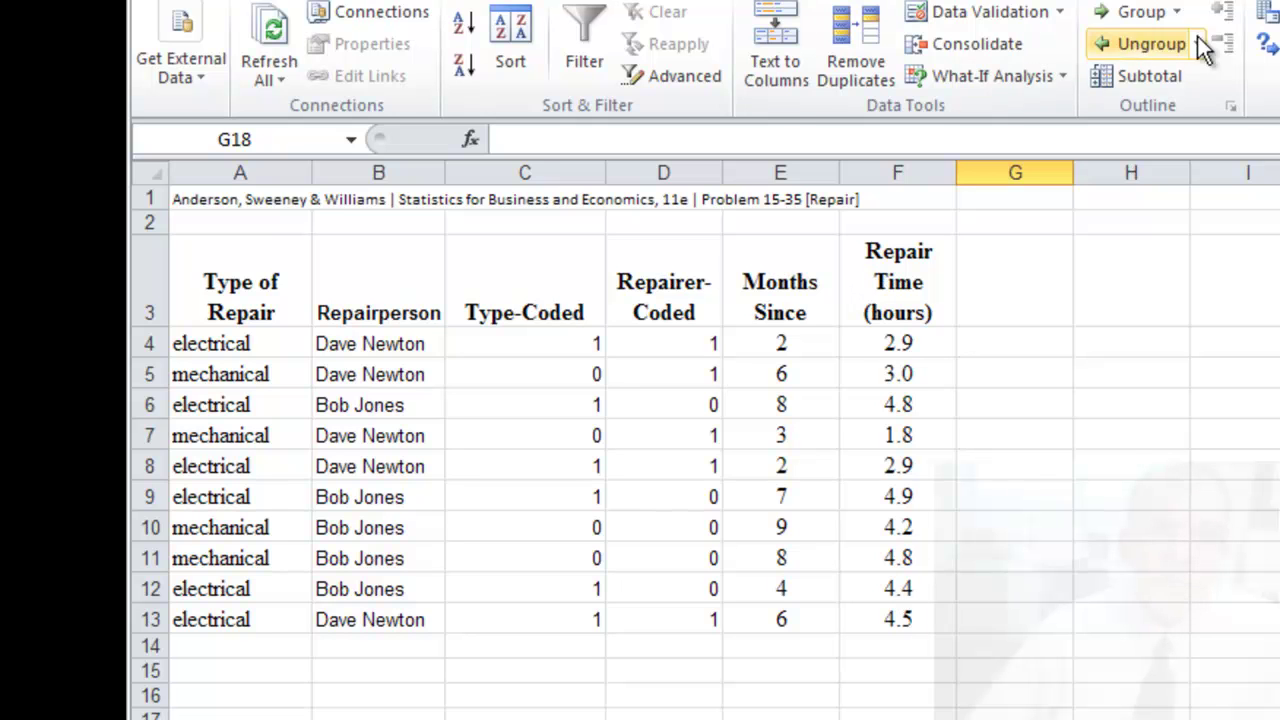
pyautogui.click(1270, 10)
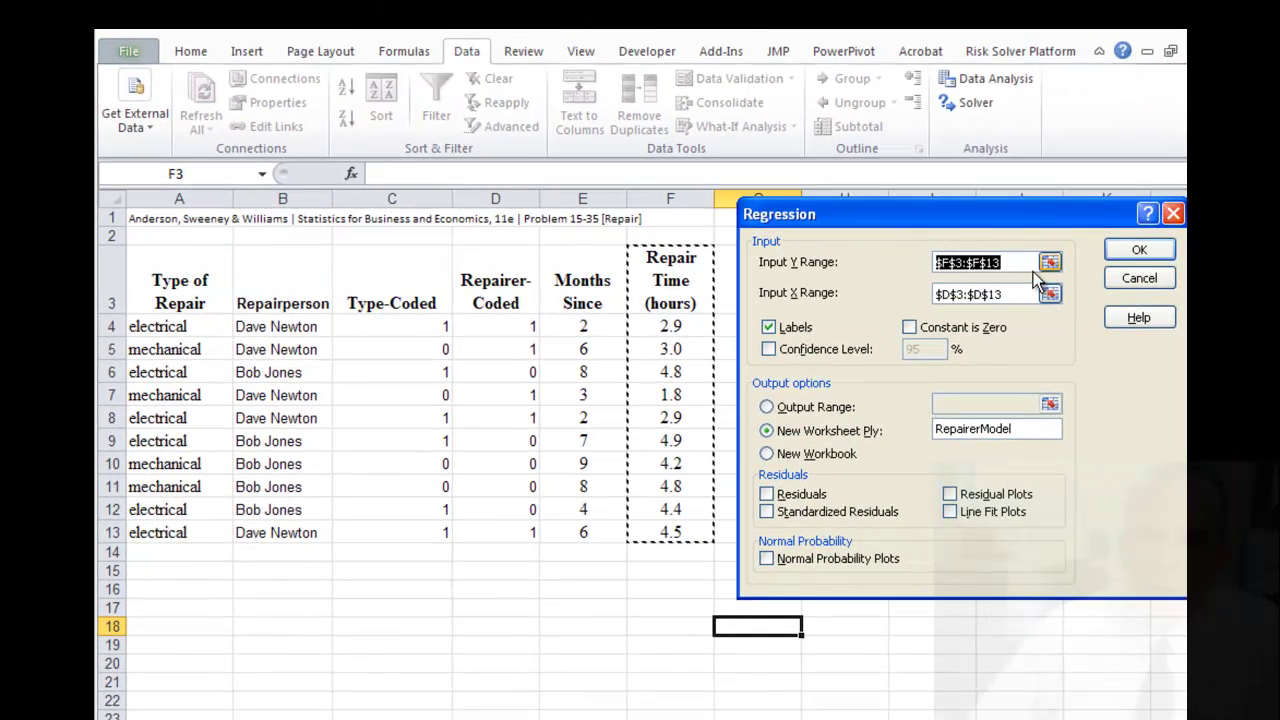
# - Set the X input range to C3:E13, covering Type-Coded, Repairer-Coded and Months Since
pyautogui.click(1005, 290)
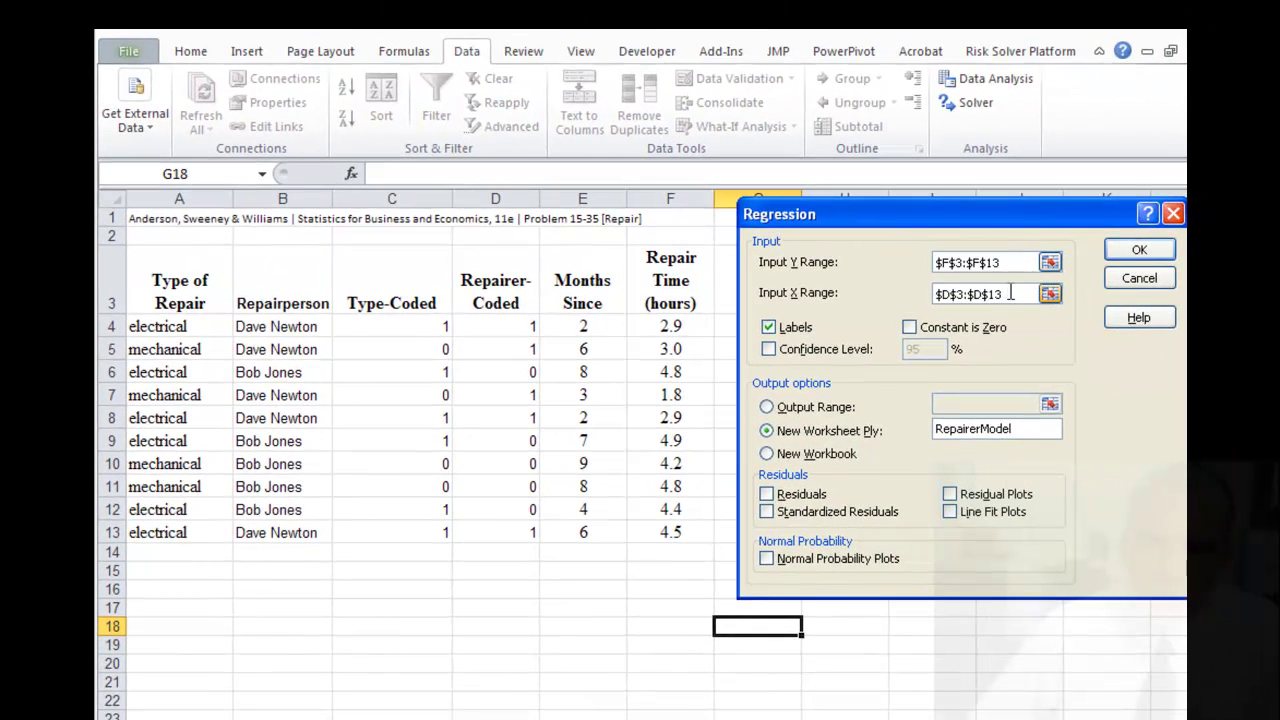
pyautogui.moveTo(1010, 293); pyautogui.dragTo(905, 294)
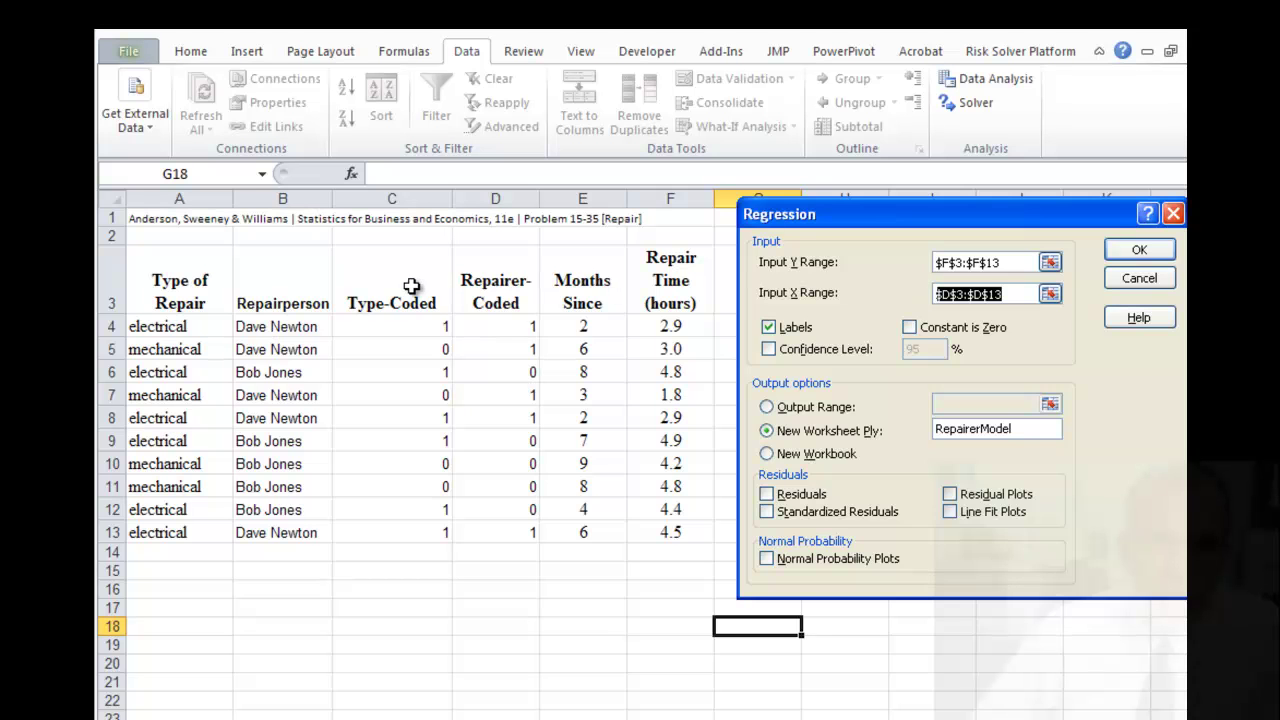
pyautogui.moveTo(411, 286); pyautogui.dragTo(572, 470)
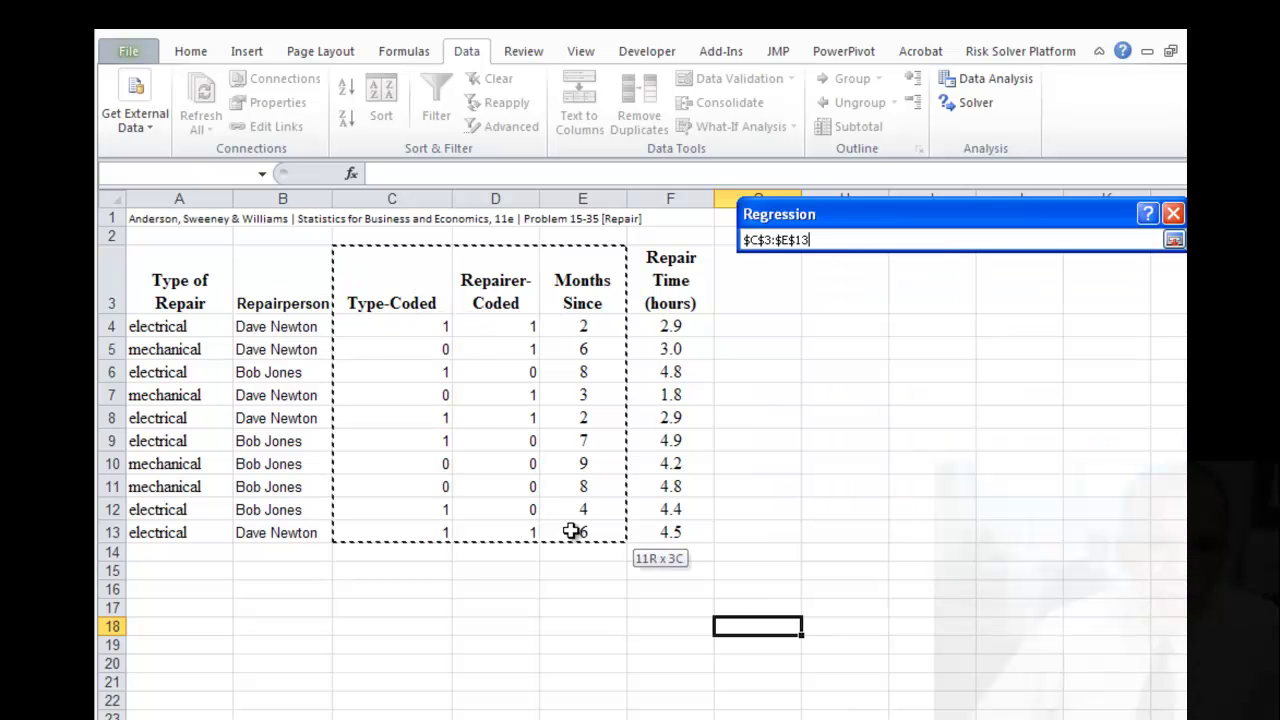
pyautogui.moveTo(570, 530); pyautogui.dragTo(570, 530)
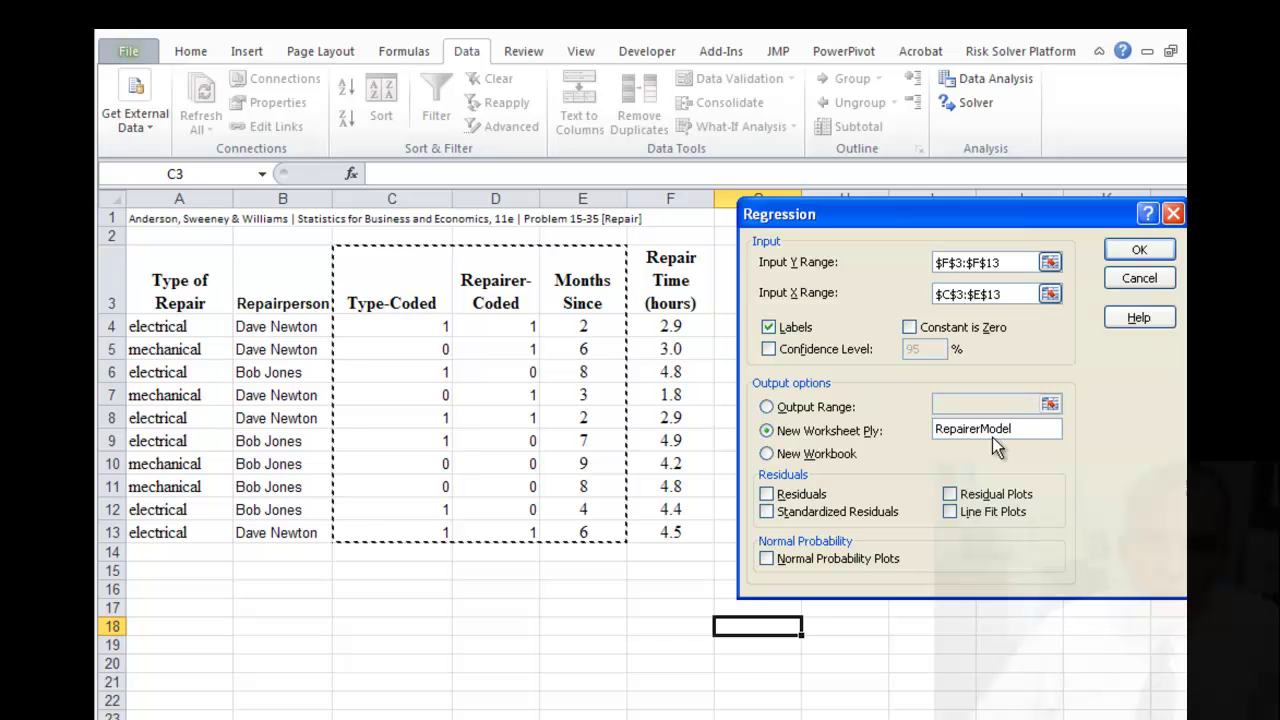
# - Name the output sheet FullModel and run the three-predictor regression
pyautogui.click(1028, 428)
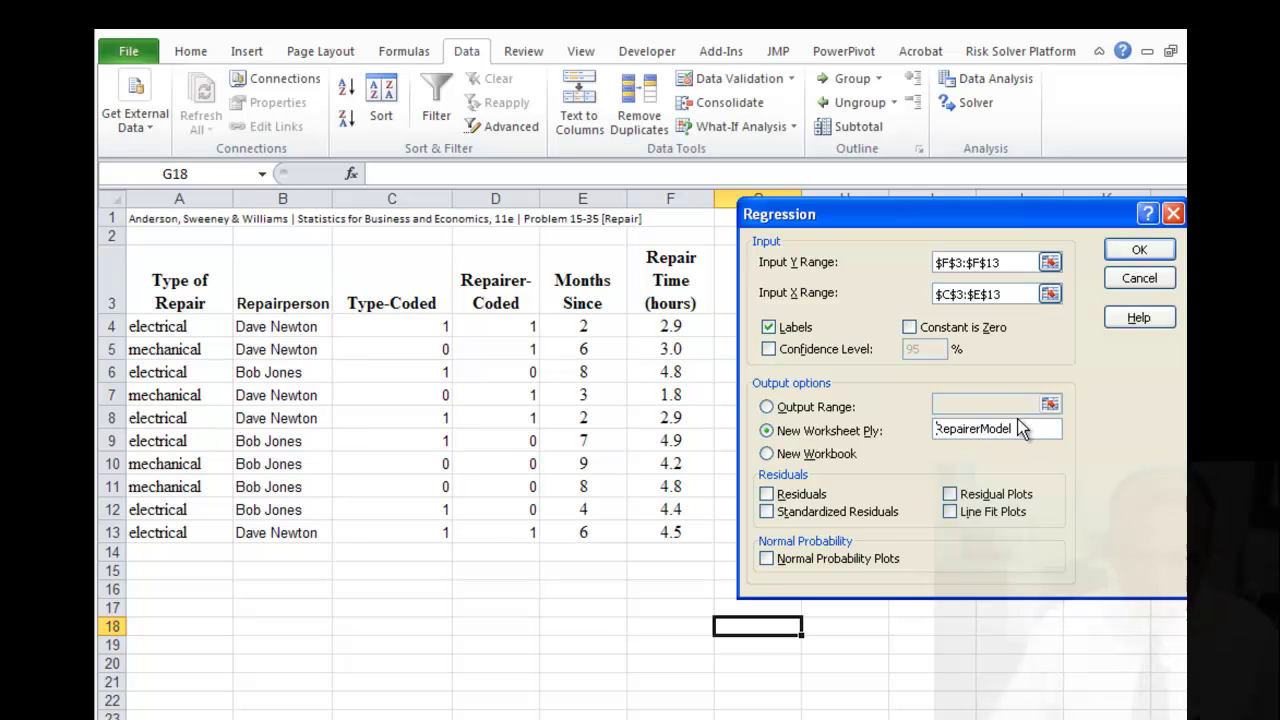
pyautogui.press('Home')
pyautogui.write('Full')
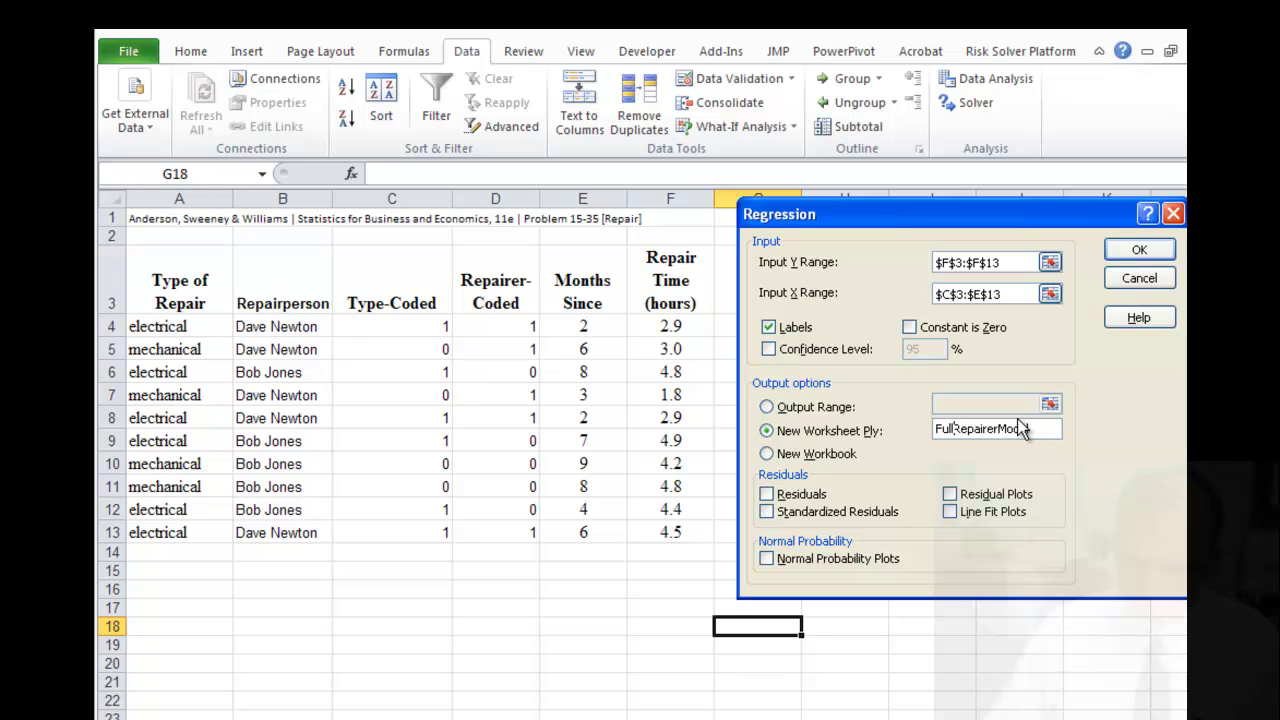
pyautogui.press('Delete')
pyautogui.press('Delete')
pyautogui.press('Delete')
pyautogui.press('Delete')
pyautogui.press('Delete')
pyautogui.press('Delete')
pyautogui.press('Delete')
pyautogui.press('Delete')
pyautogui.click(1140, 251)
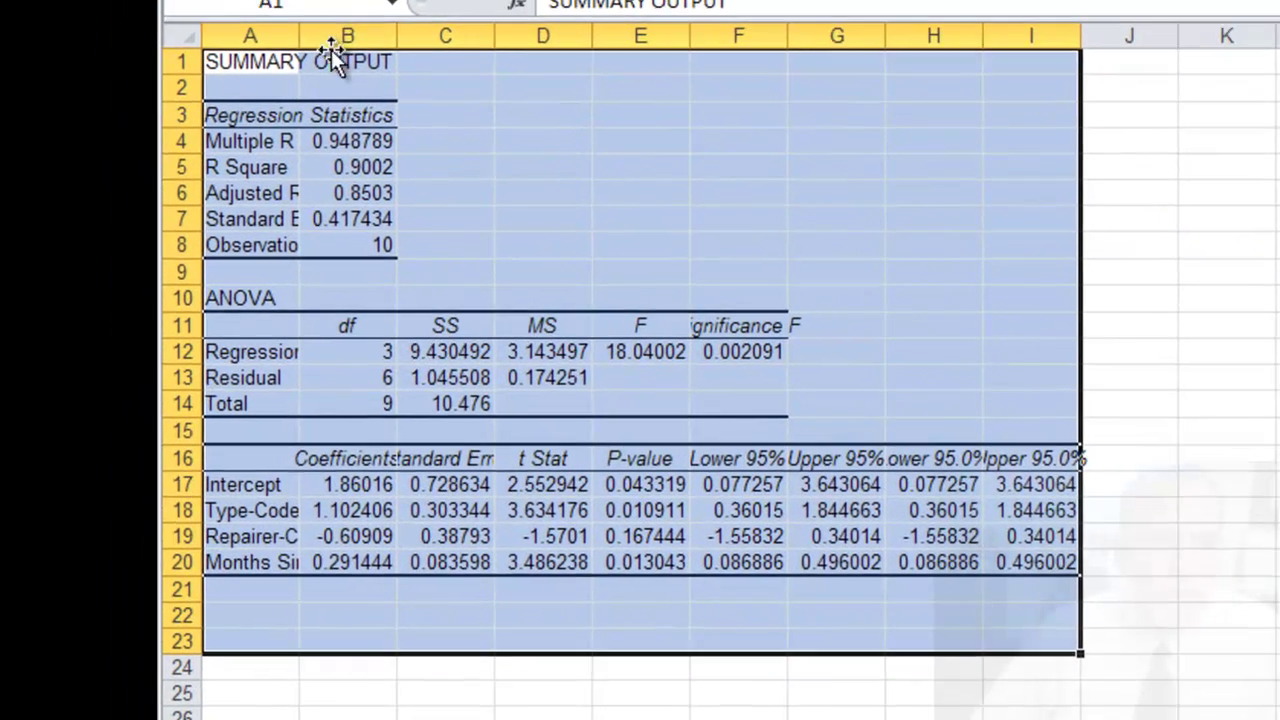
# - Autofit column A to its labels and widen columns B and F on the FullModel sheet
pyautogui.doubleClick(300, 36)
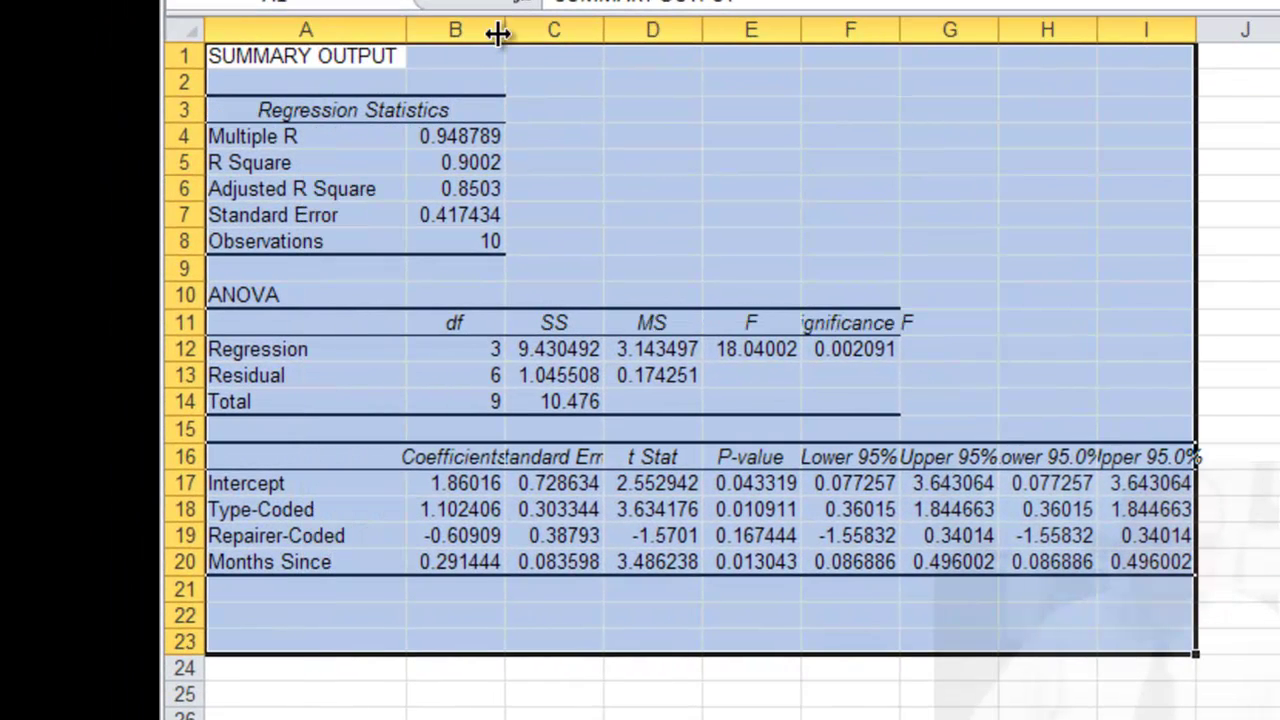
pyautogui.moveTo(497, 33); pyautogui.dragTo(560, 33)
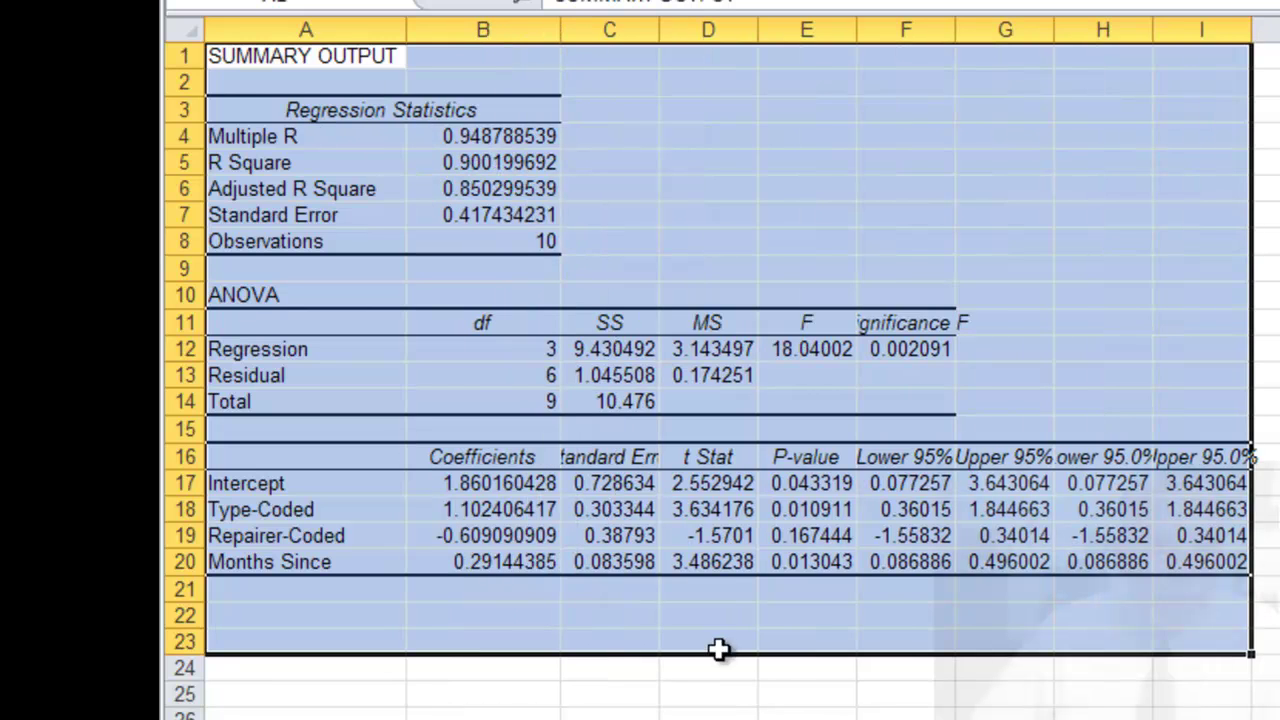
pyautogui.moveTo(958, 30); pyautogui.dragTo(980, 30)
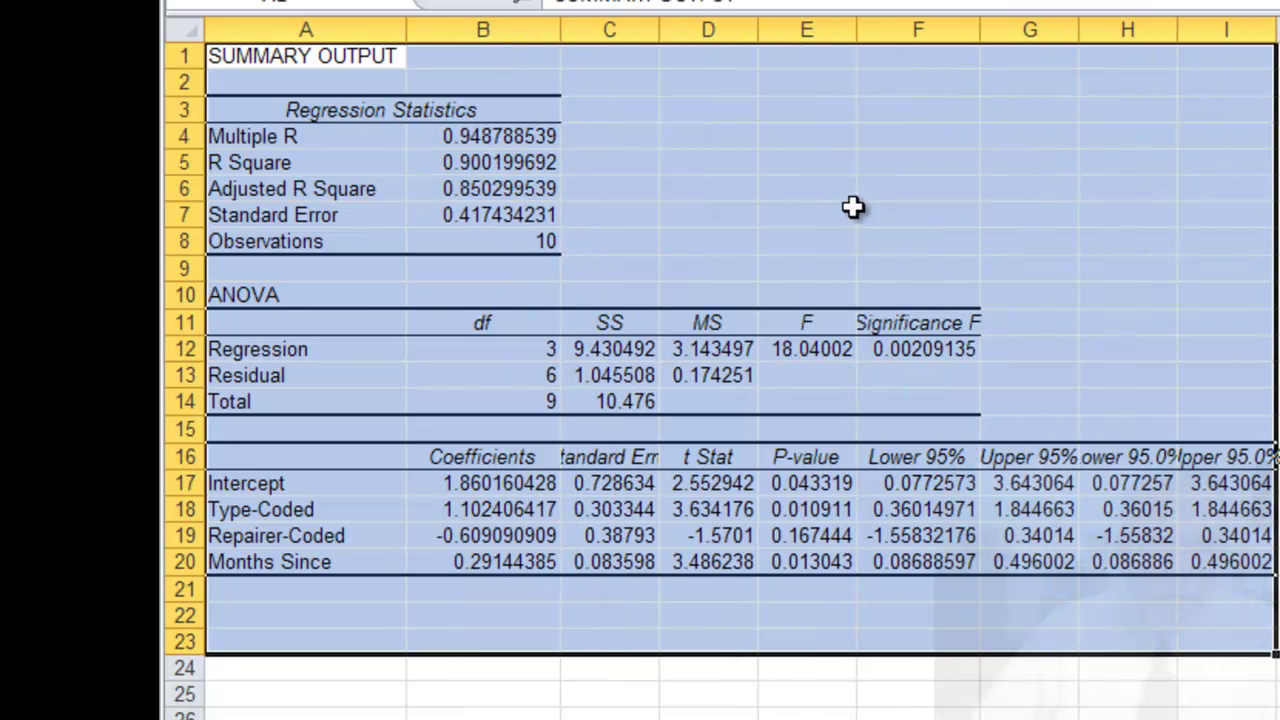
# - Review the full model's Adjusted R Square 0.850299539 and Significance F 0.00209135
pyautogui.click(852, 207)
pyautogui.click(530, 189)
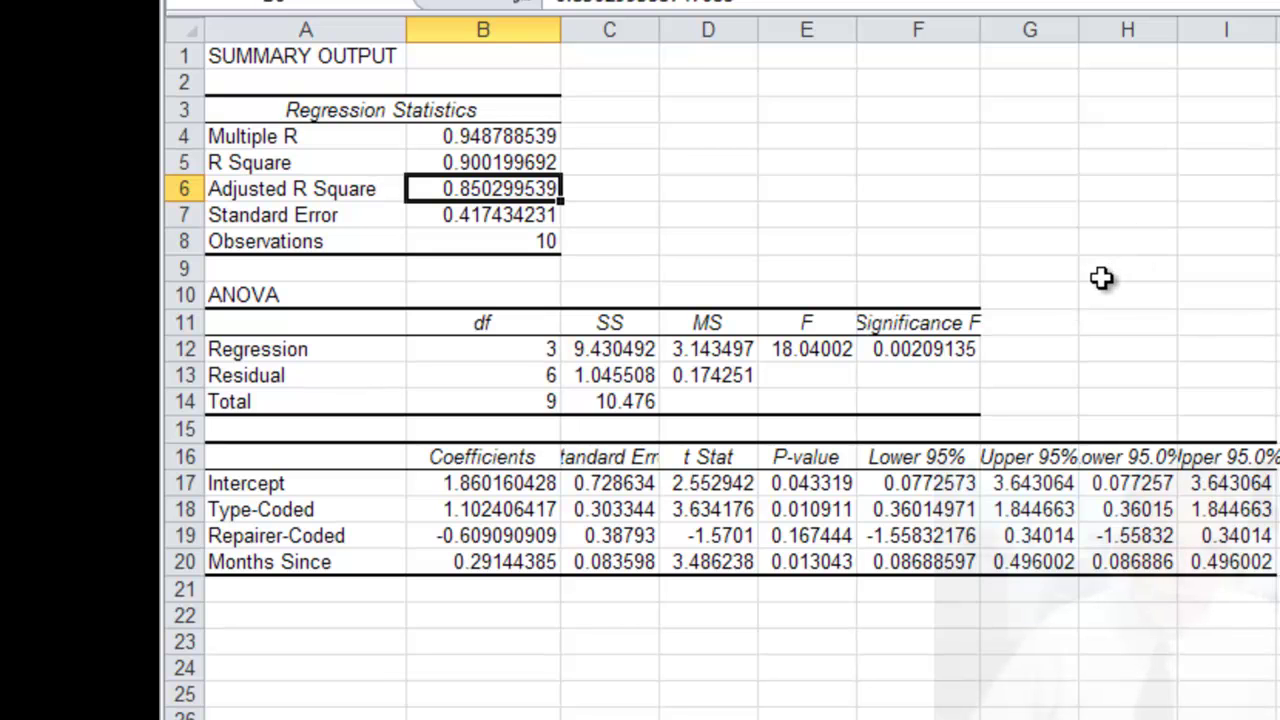
pyautogui.click(952, 352)
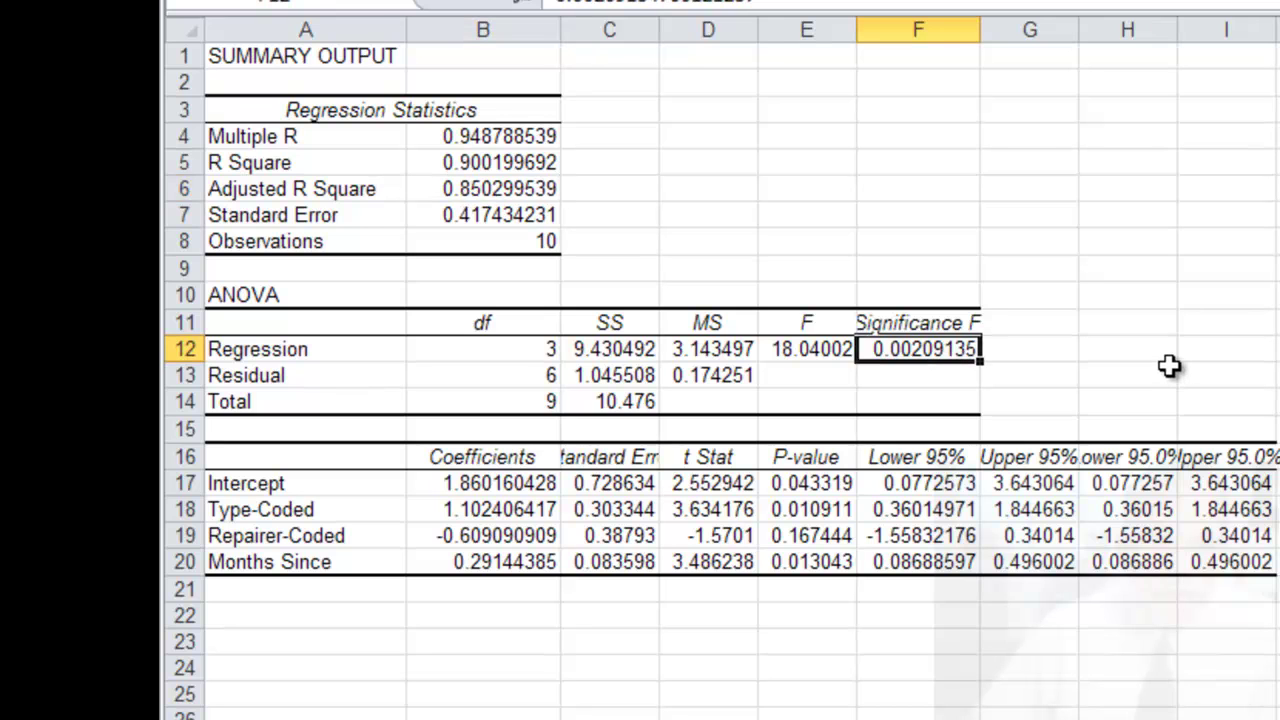